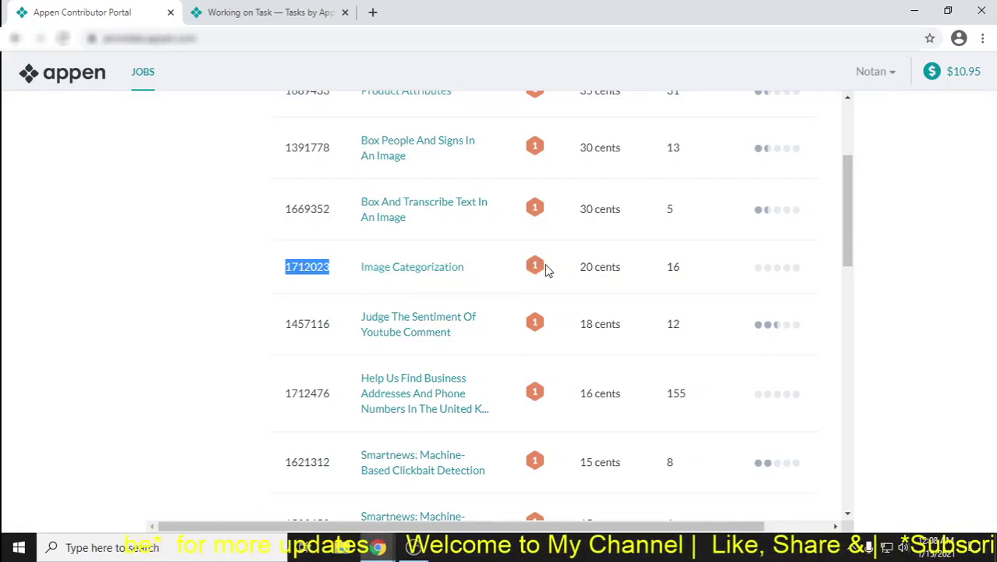
# Check the pay per page of the Image Categorization job and switch to its open quiz task
pyautogui.moveTo(581, 268); pyautogui.dragTo(624, 273)
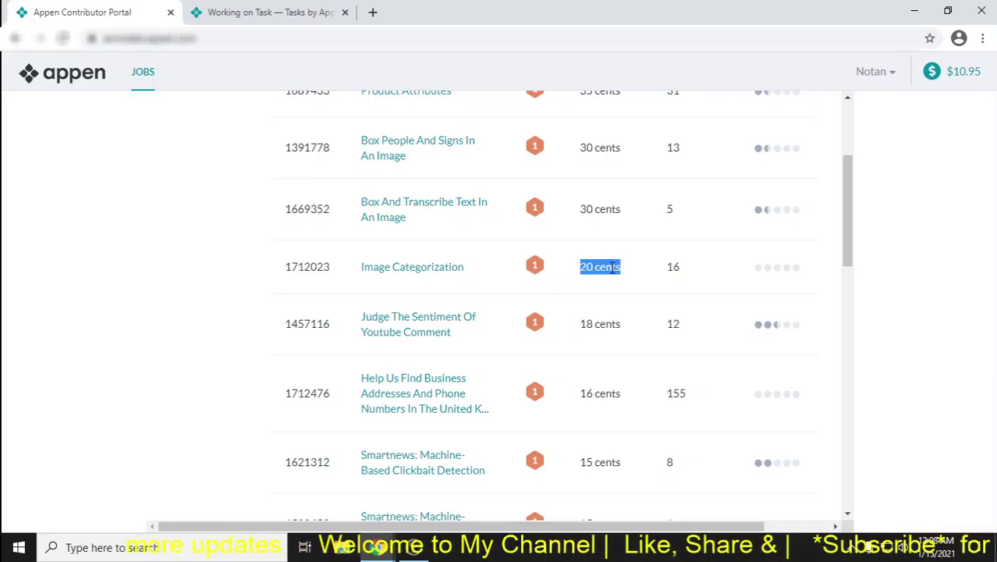
pyautogui.doubleClick(582, 268)
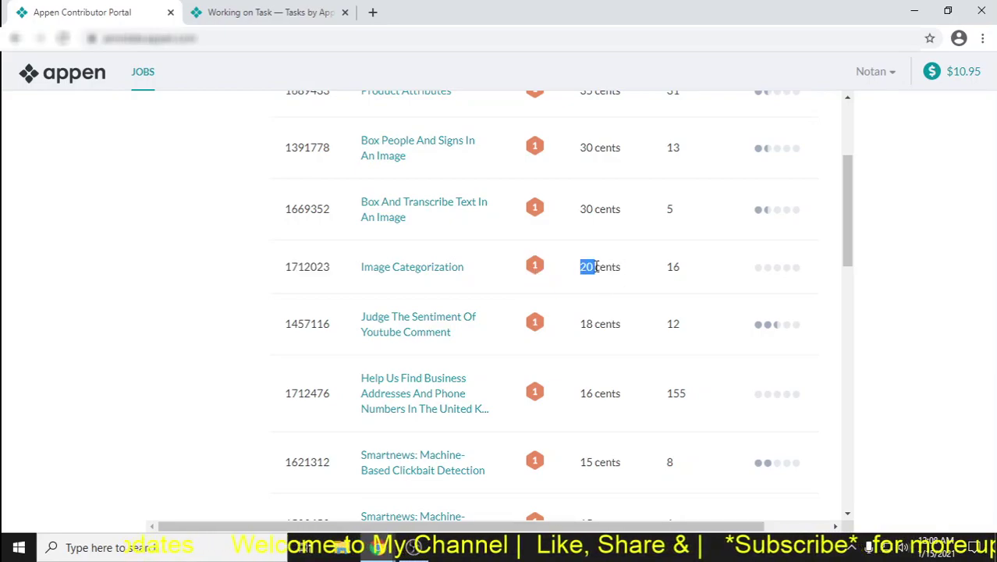
pyautogui.click(306, 15)
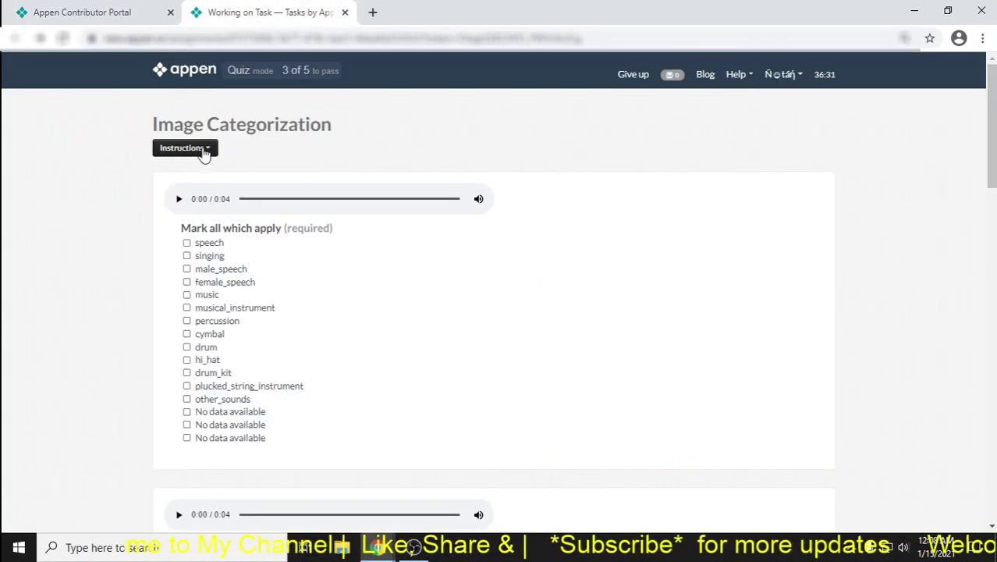
# Expand the quiz instructions, look through the list of sound names and reference links, and collapse them again
pyautogui.click(206, 148)
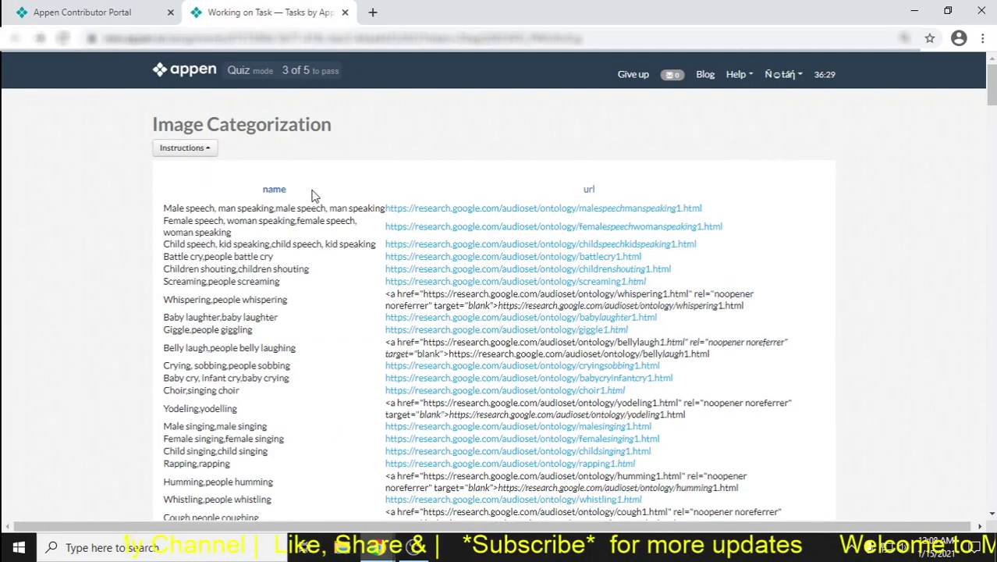
pyautogui.scroll(-7, 368, 240)
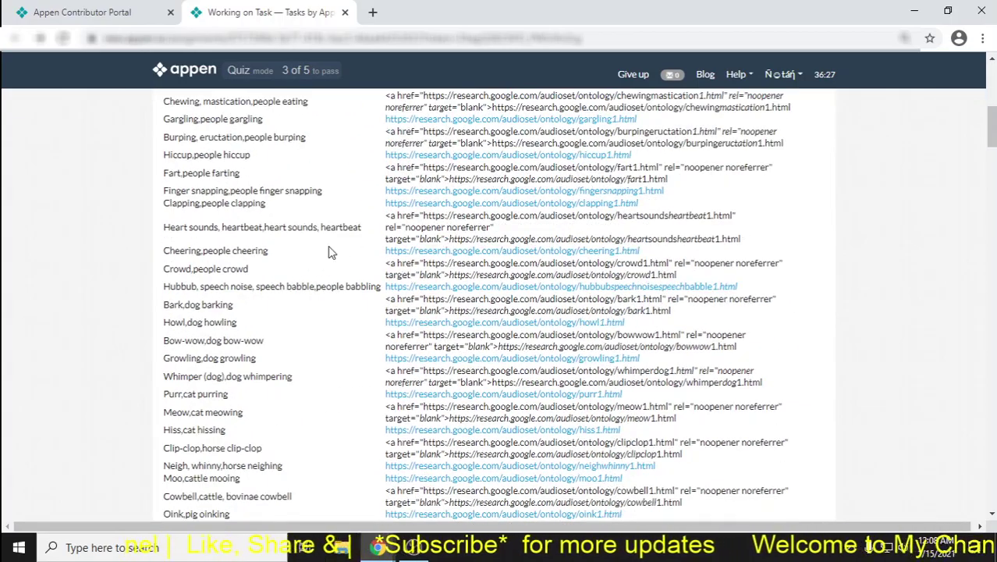
pyautogui.scroll(-10, 388, 253)
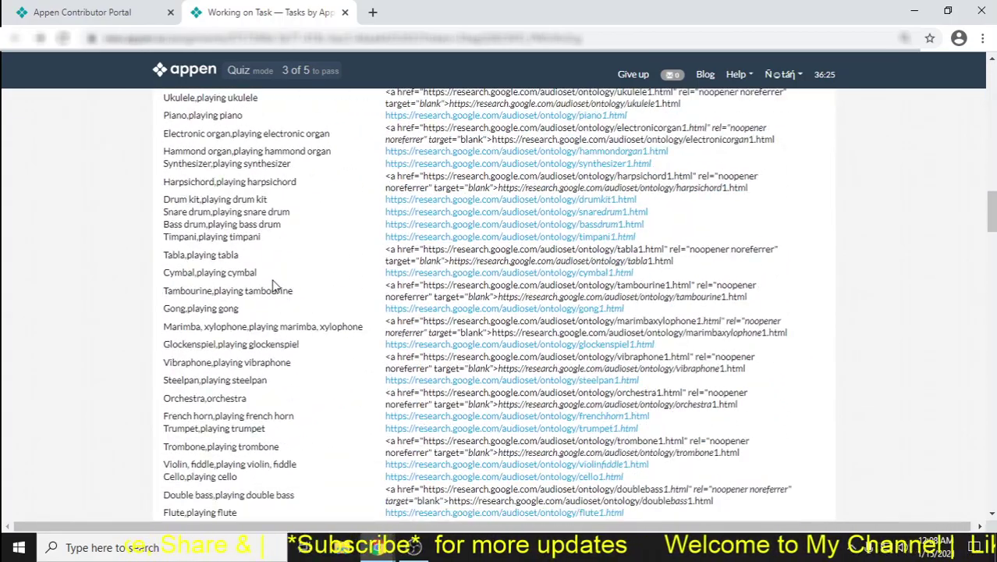
pyautogui.scroll(20, 273, 286)
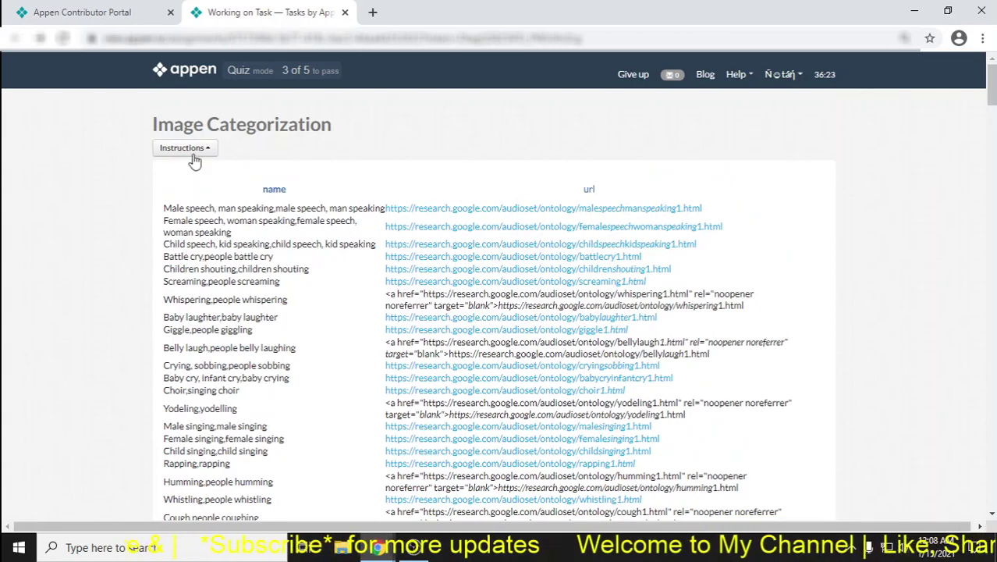
pyautogui.click(192, 151)
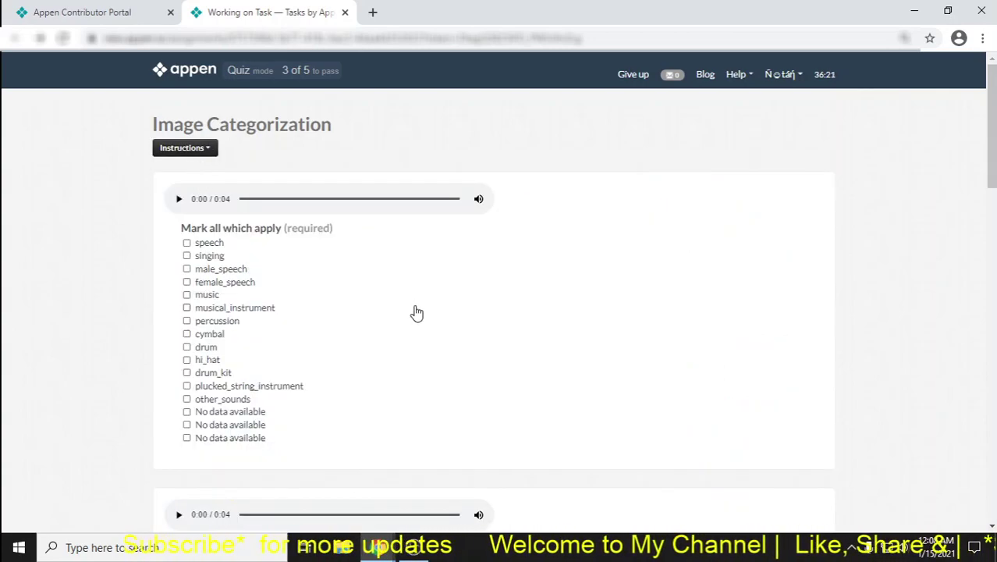
pyautogui.click(206, 151)
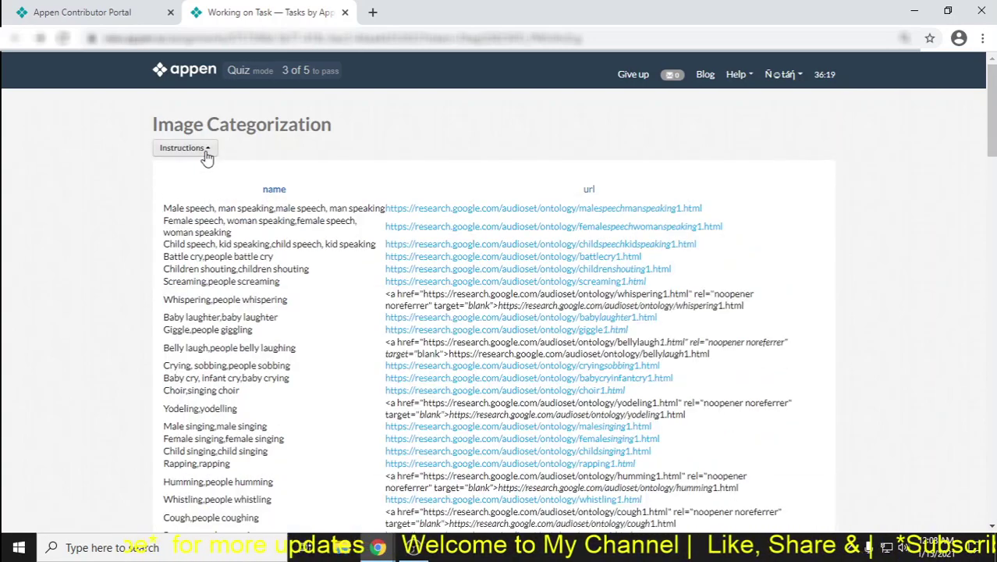
pyautogui.click(207, 151)
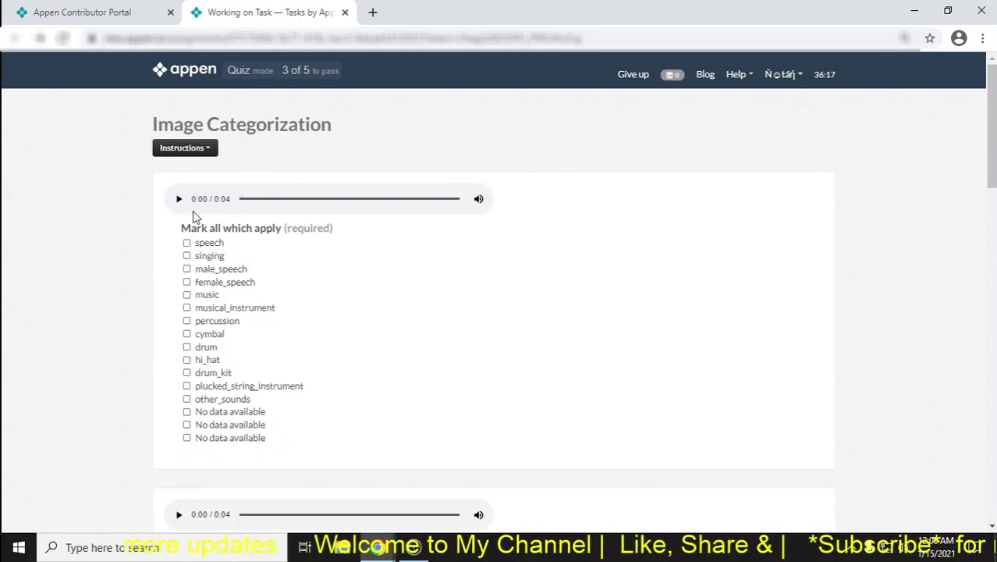
pyautogui.scroll(-1, 499, 281)
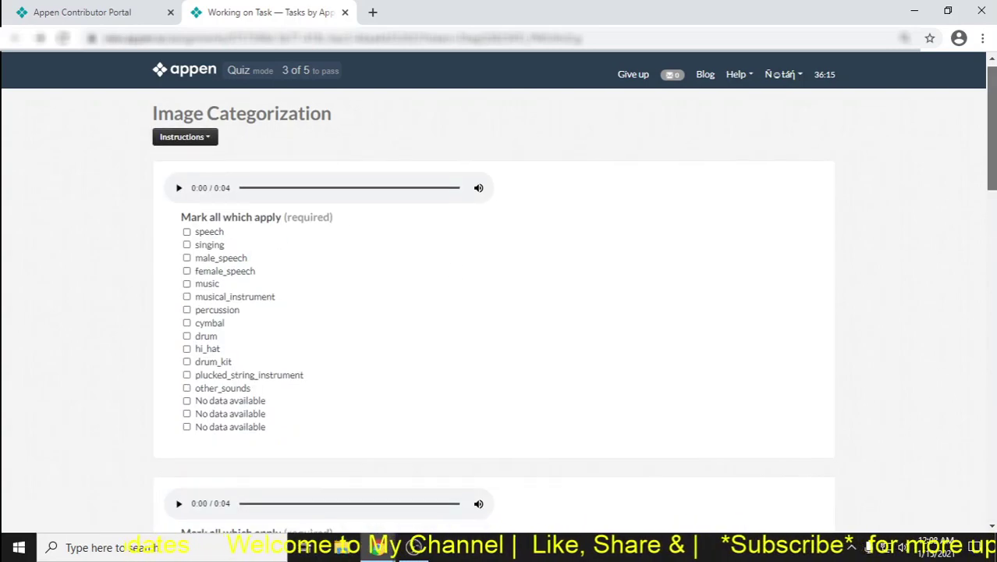
pyautogui.scroll(1, 341, 163)
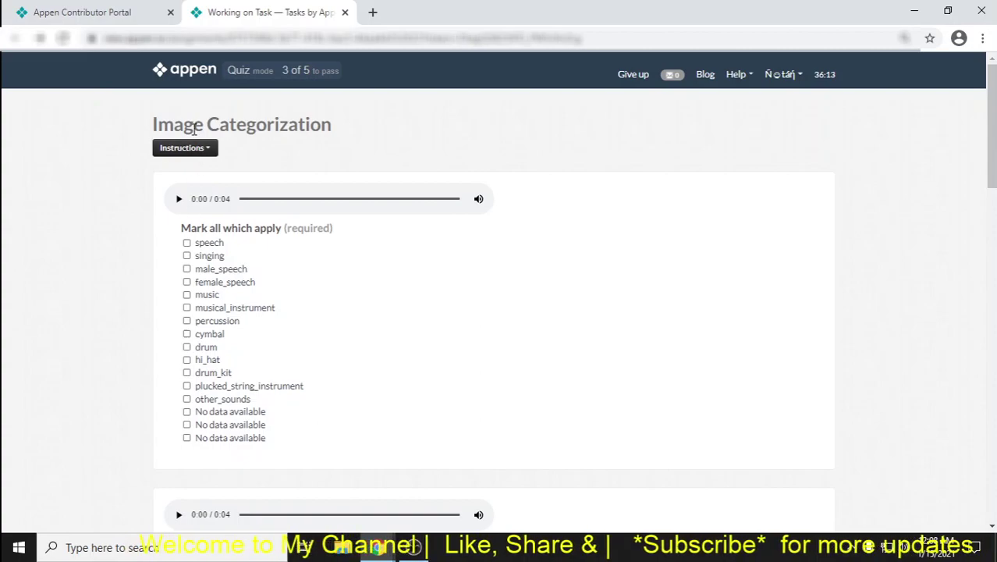
pyautogui.moveTo(154, 119); pyautogui.dragTo(334, 128)
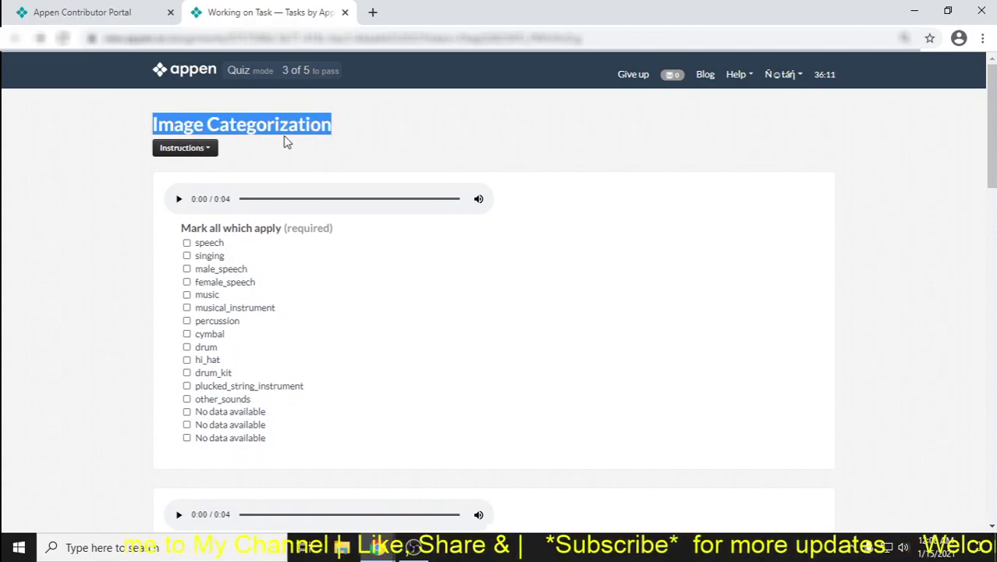
pyautogui.doubleClick(285, 140)
pyautogui.doubleClick(161, 128)
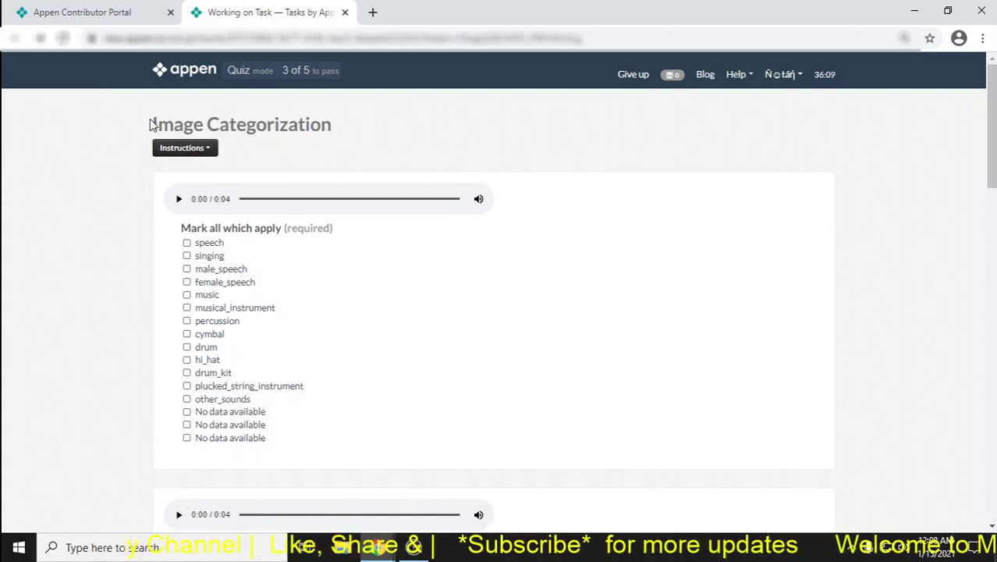
pyautogui.moveTo(153, 123); pyautogui.dragTo(330, 126)
pyautogui.doubleClick(186, 129)
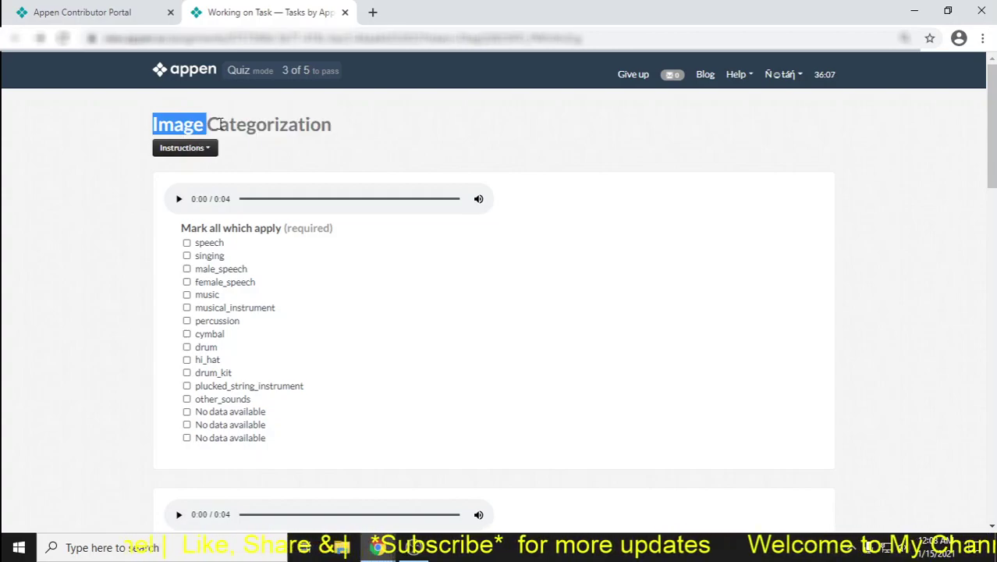
pyautogui.tripleClick(203, 126)
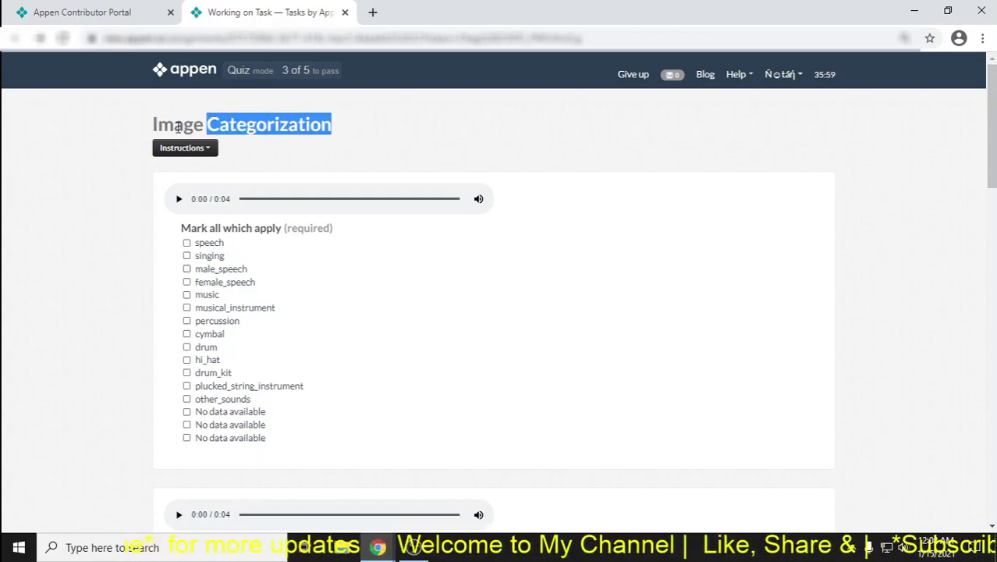
pyautogui.doubleClick(178, 126)
pyautogui.click(225, 125)
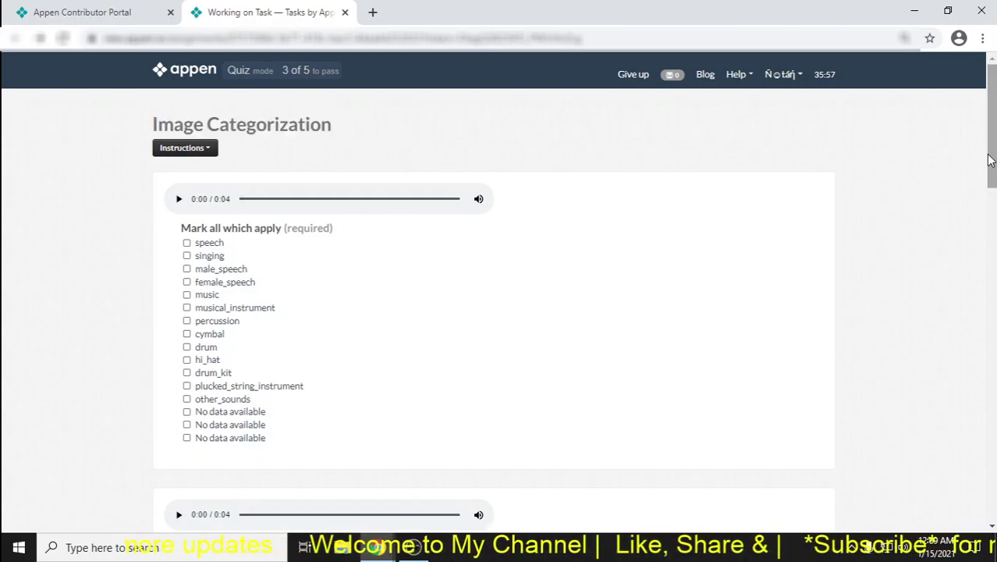
# Play the first audio clip at a reduced system volume and mark it as singing
pyautogui.scroll(-1, 989, 187)
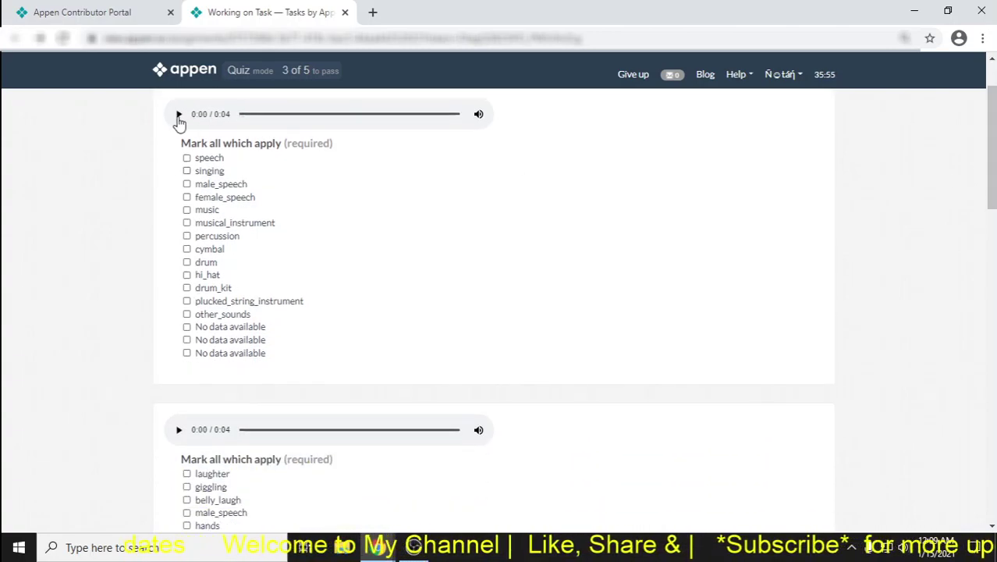
pyautogui.click(179, 115)
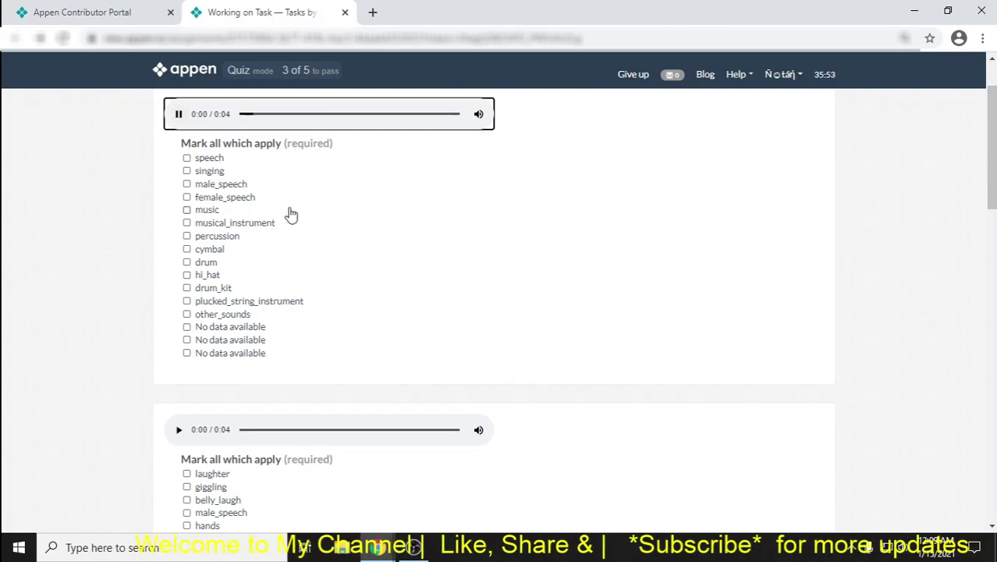
pyautogui.press('XF86AudioLowerVolume')
pyautogui.press('XF86AudioLowerVolume')
pyautogui.press('XF86AudioLowerVolume')
pyautogui.press('XF86AudioLowerVolume')
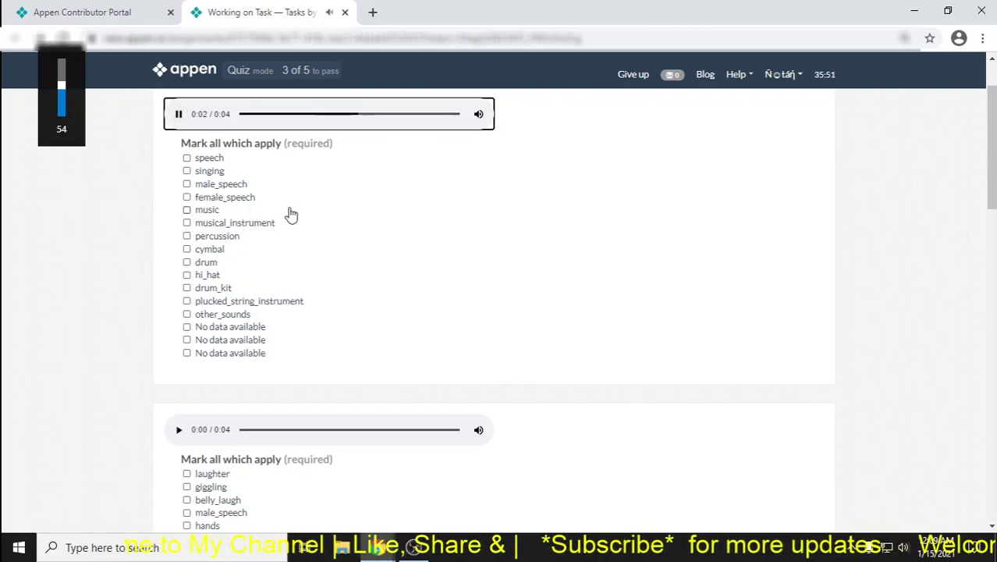
pyautogui.press('XF86AudioLowerVolume')
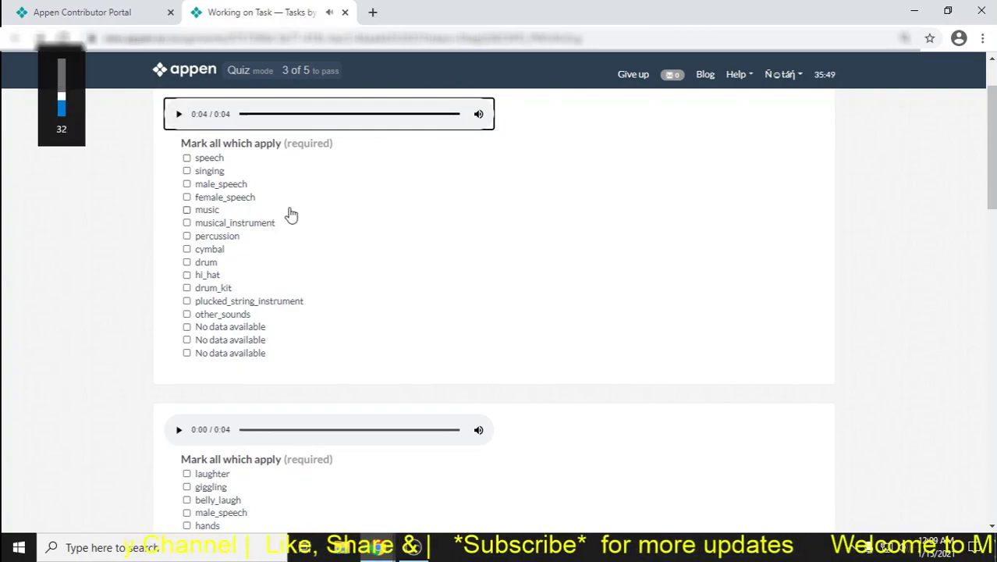
pyautogui.click(215, 174)
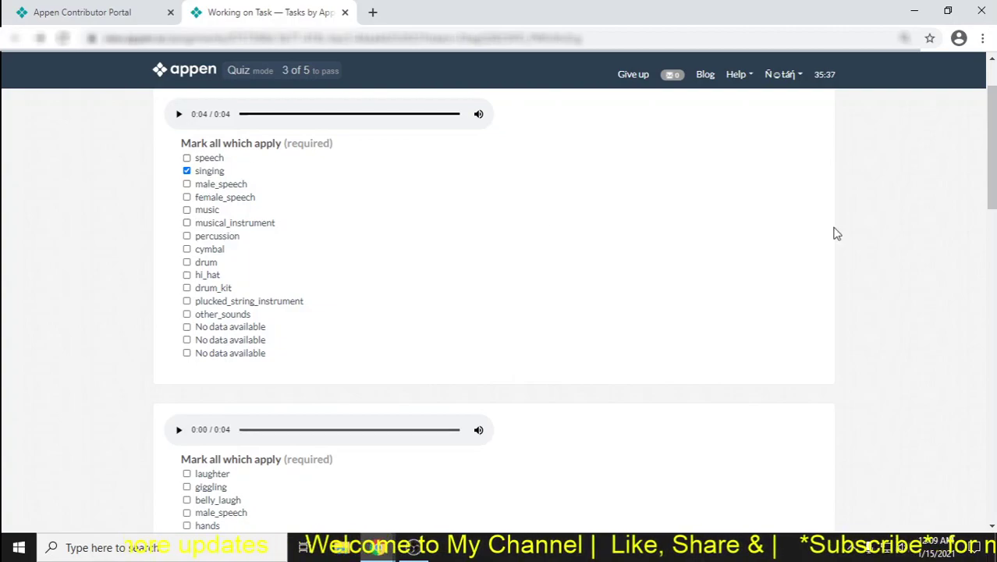
# Play the second audio clip and mark it as female_speech
pyautogui.scroll(-3, 217, 234)
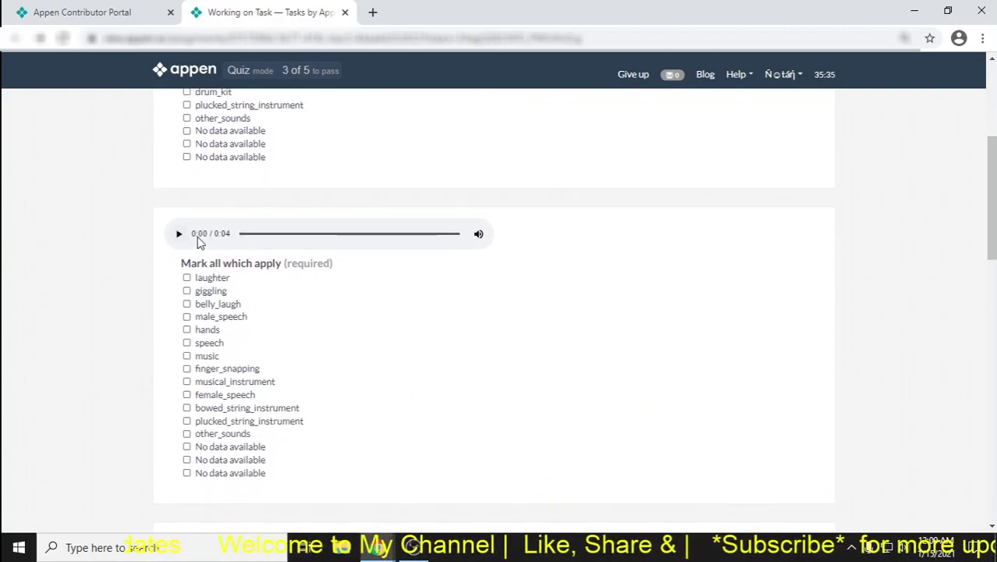
pyautogui.click(179, 234)
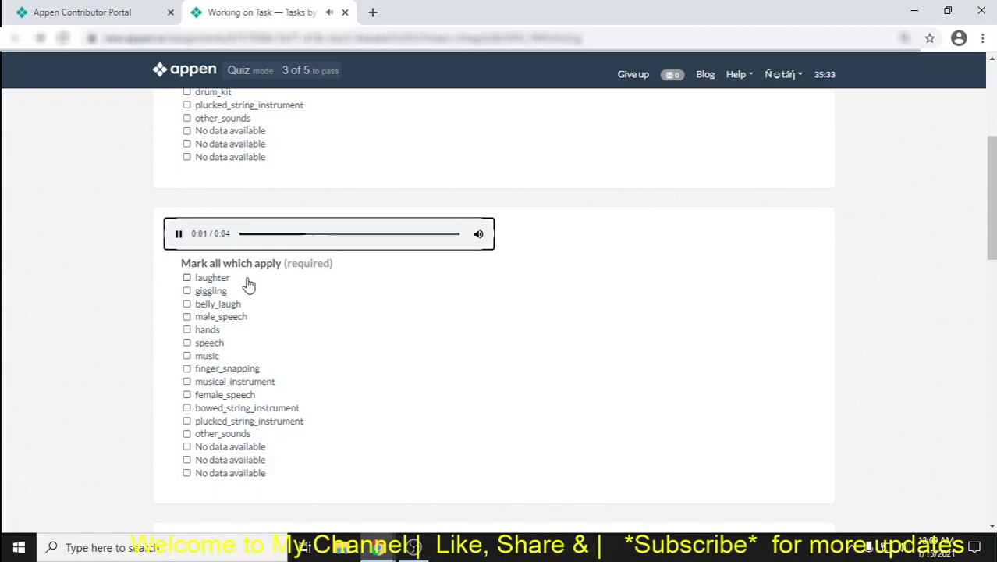
pyautogui.click(233, 396)
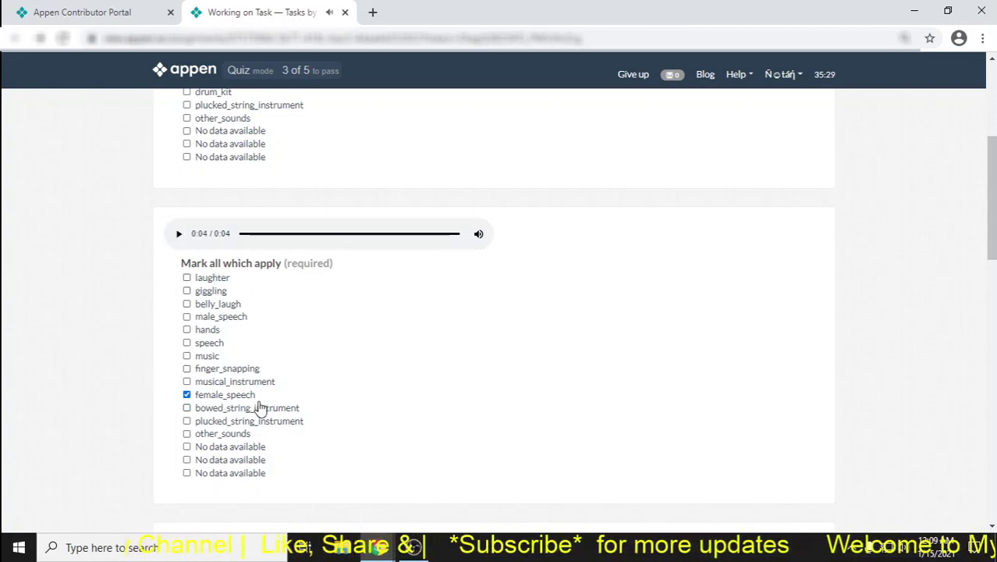
# Play the third audio clip, the one with clarinet and flute among its options, and mark it as music
pyautogui.hotkey('ctrl', '+')
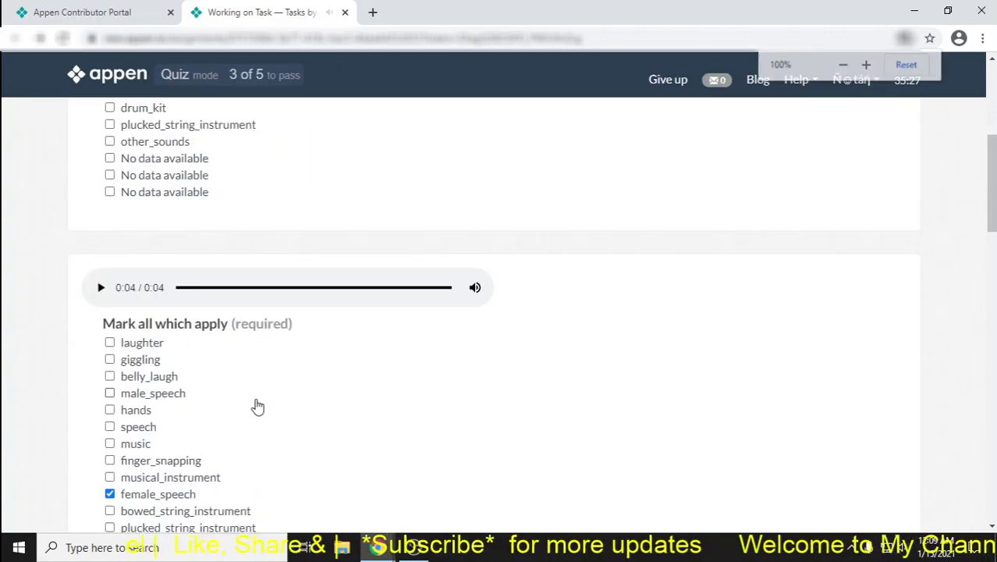
pyautogui.scroll(-6, 984, 220)
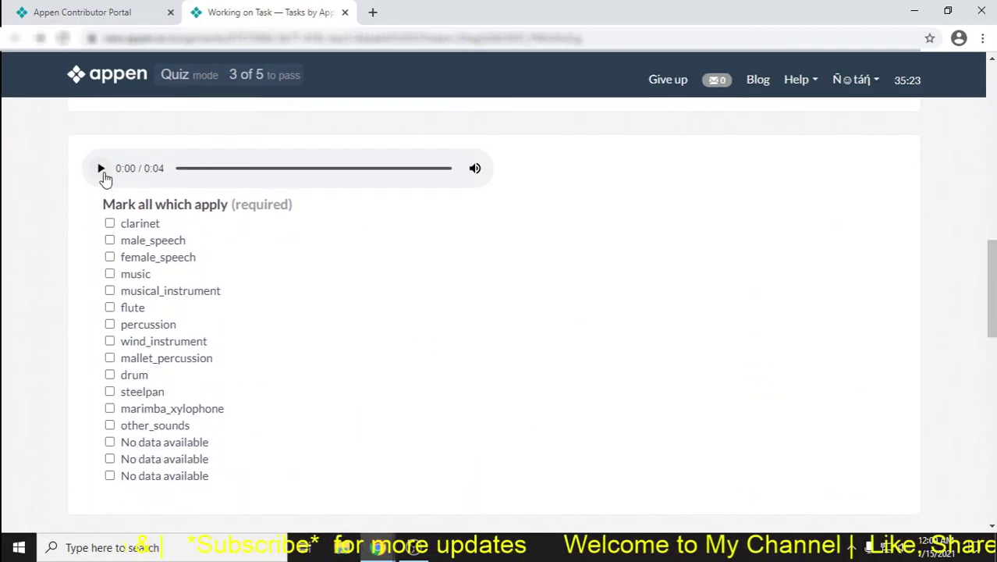
pyautogui.click(102, 172)
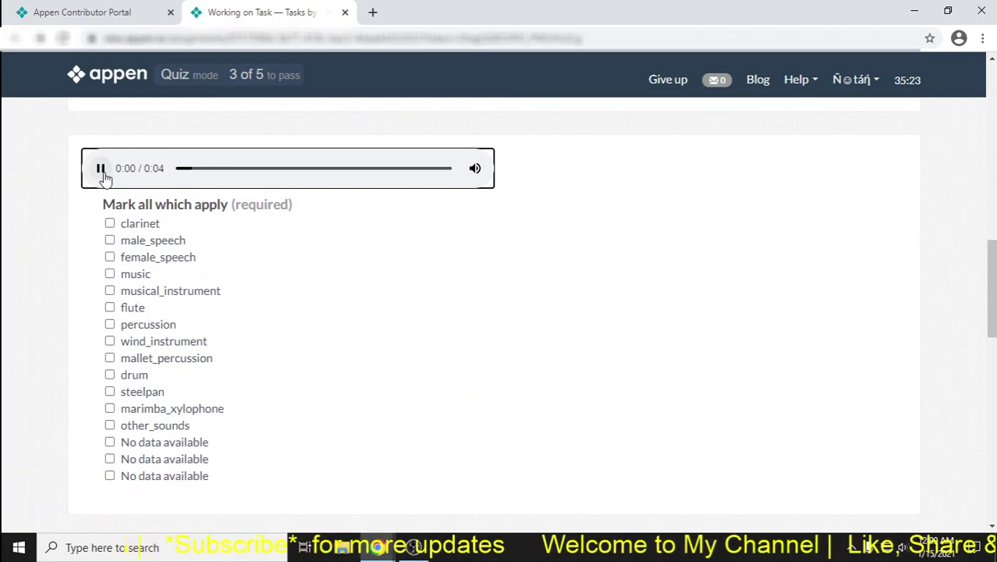
pyautogui.click(145, 280)
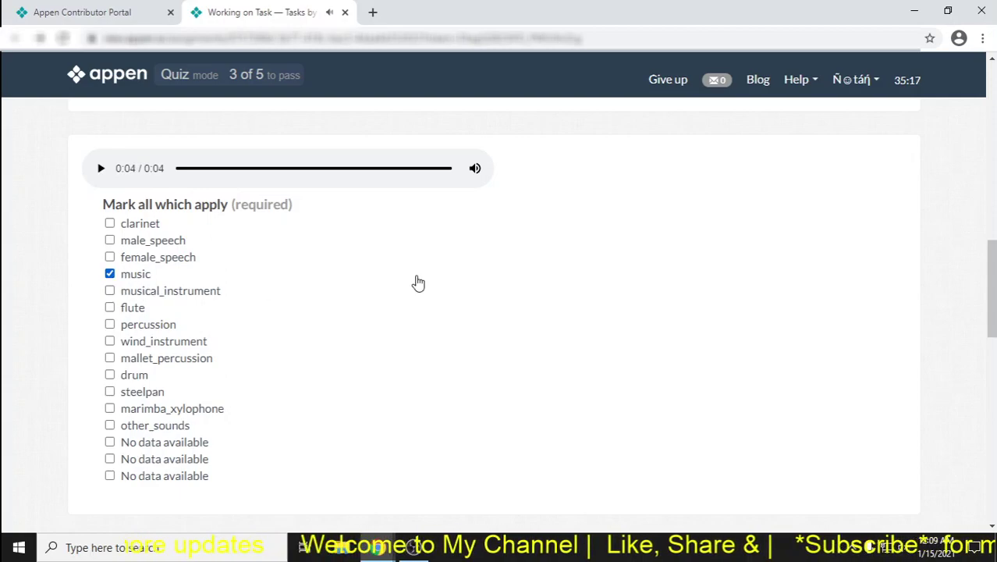
# Play the fourth audio clip, the one with train and clock options, and mark it as hammer
pyautogui.scroll(-5, 817, 318)
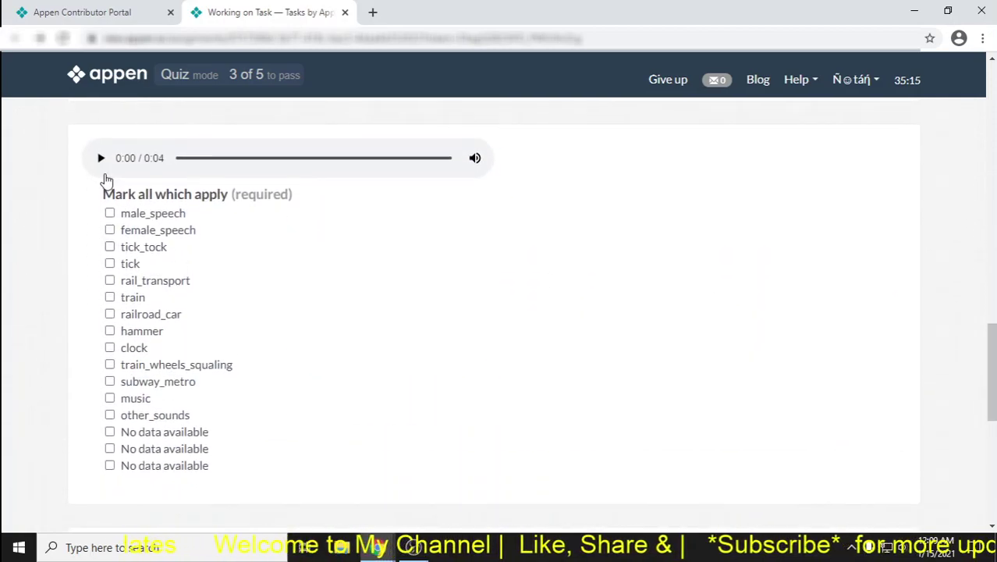
pyautogui.click(101, 161)
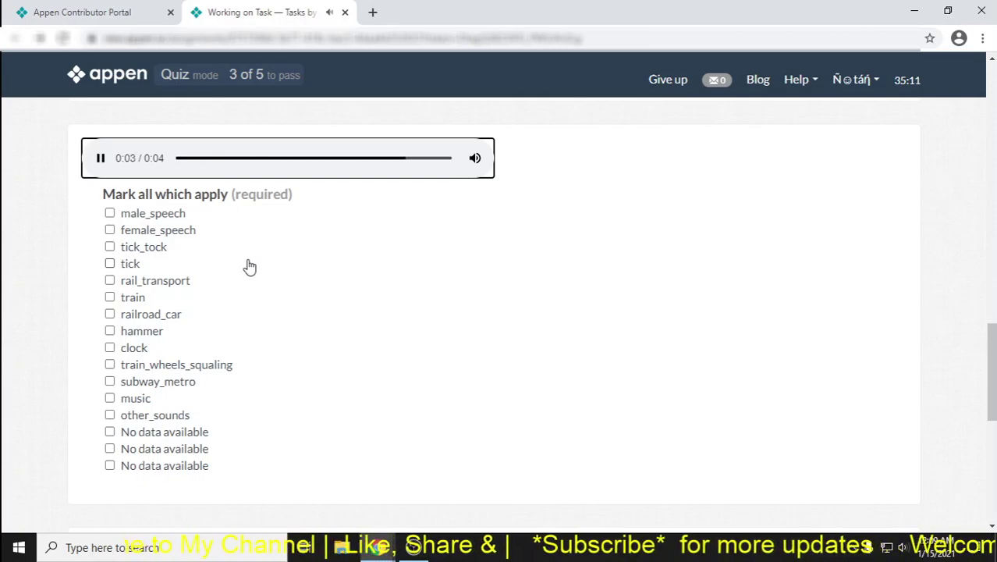
pyautogui.click(139, 334)
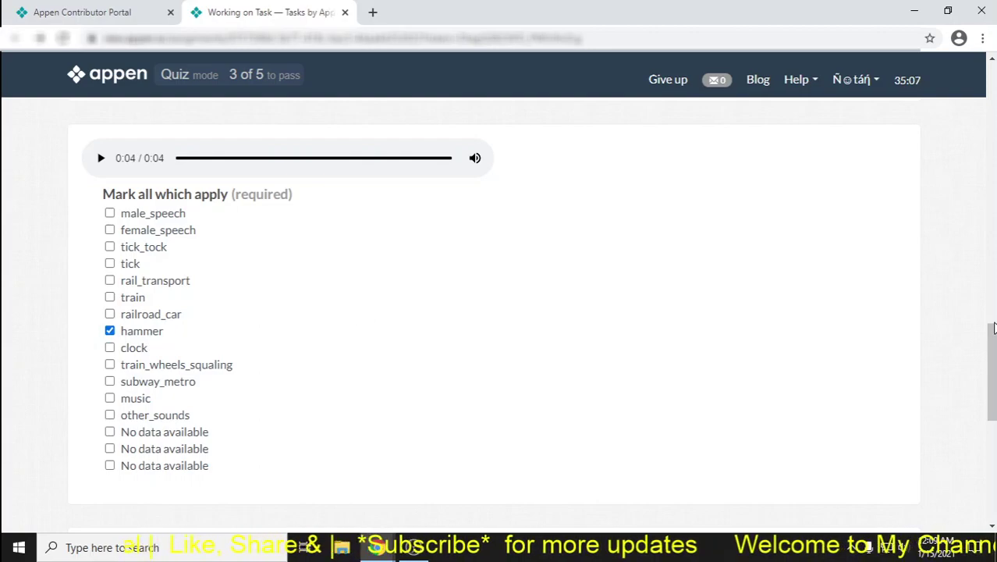
# Play the fifth audio clip and mark it as both child_speech and female_speech
pyautogui.scroll(-4, 198, 260)
pyautogui.click(99, 236)
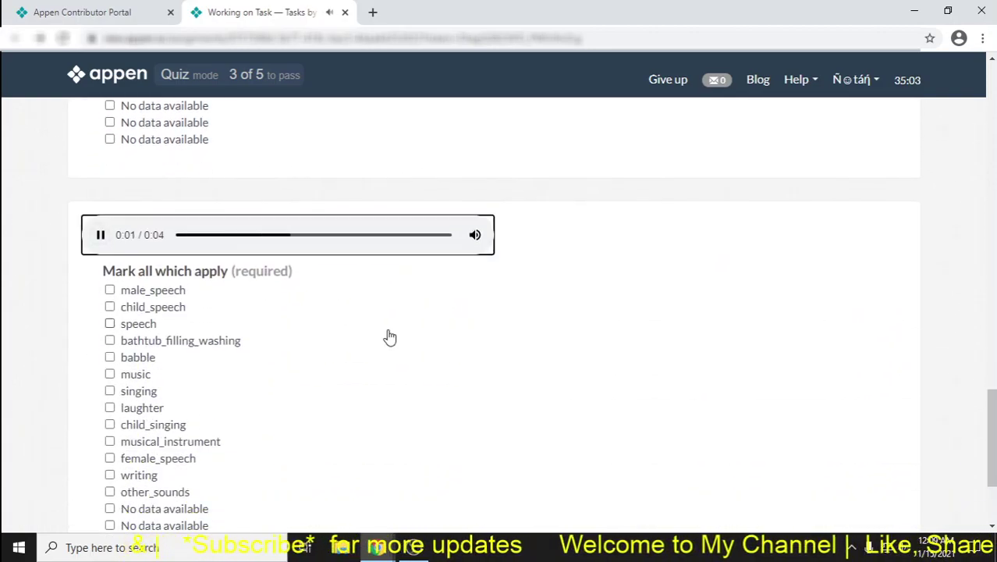
pyautogui.click(165, 311)
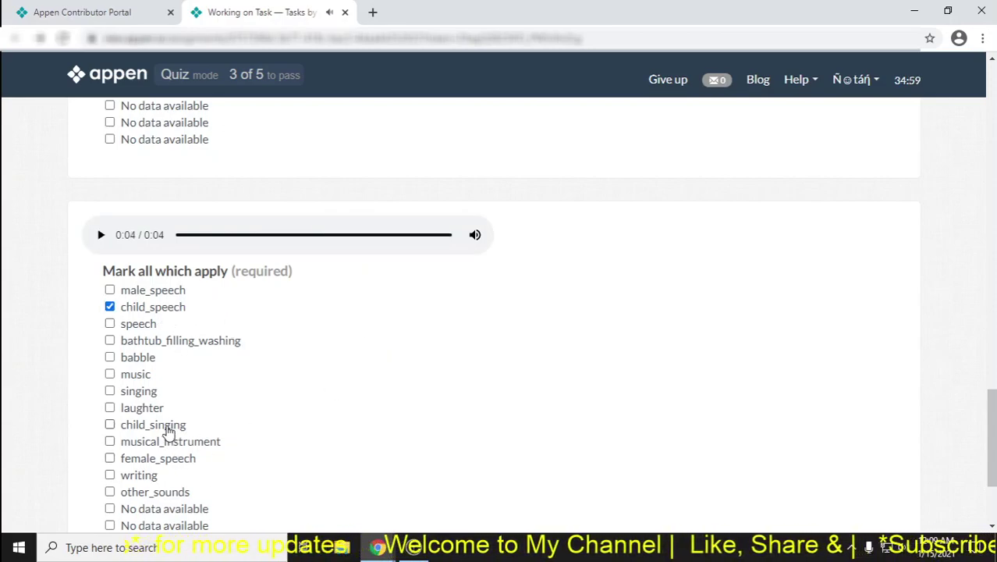
pyautogui.click(161, 461)
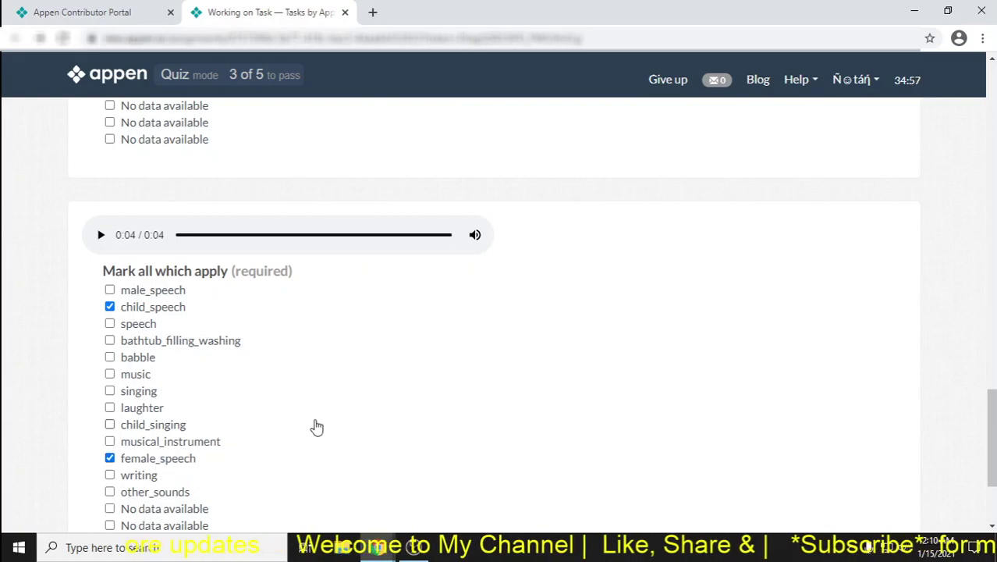
# Review the marked answers for the audio clips and submit the quiz
pyautogui.scroll(-2, 310, 391)
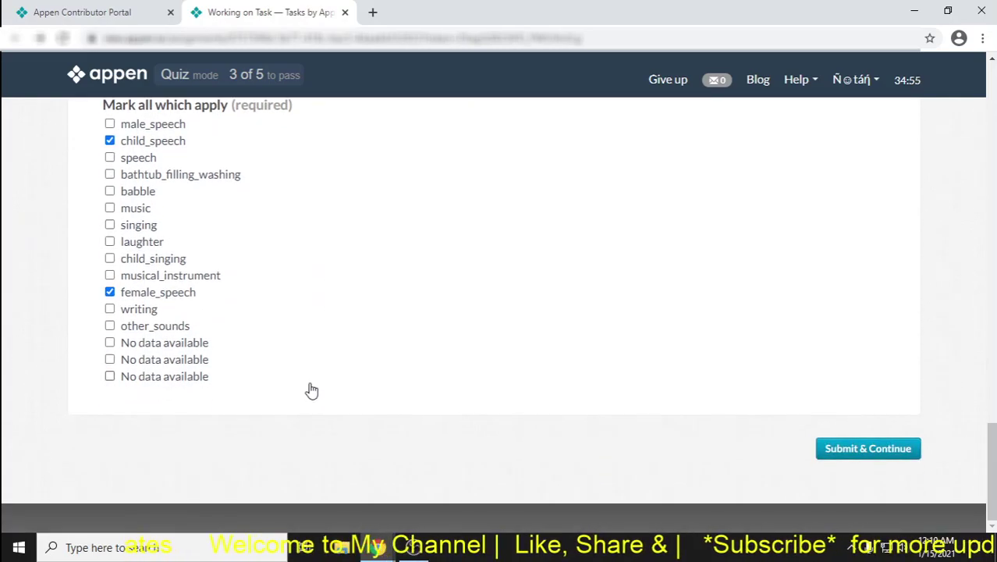
pyautogui.scroll(9, 309, 389)
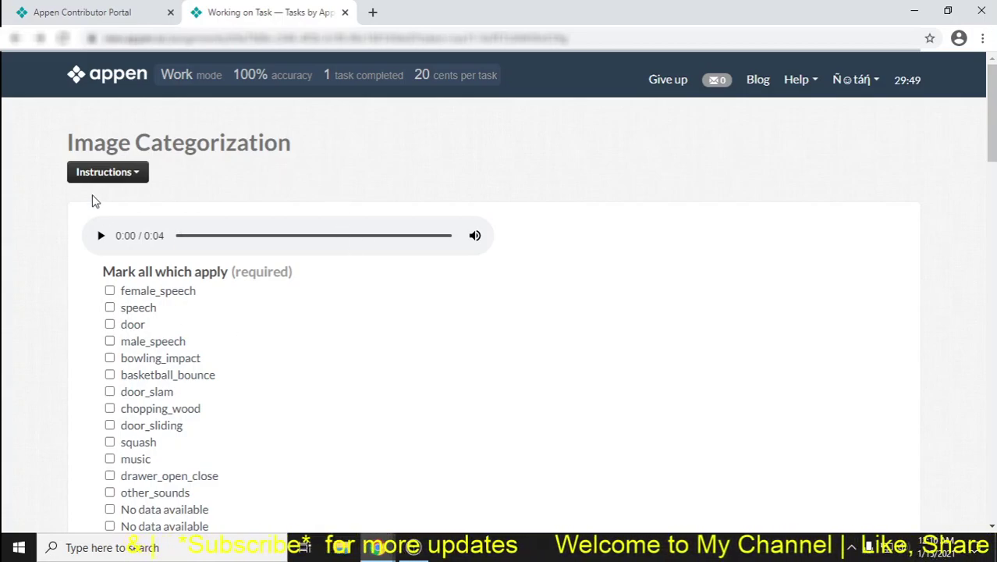
# Examine the work task page and its accuracy, completed tasks and pay per task, comparing the pay with the job list
pyautogui.scroll(-2, 966, 215)
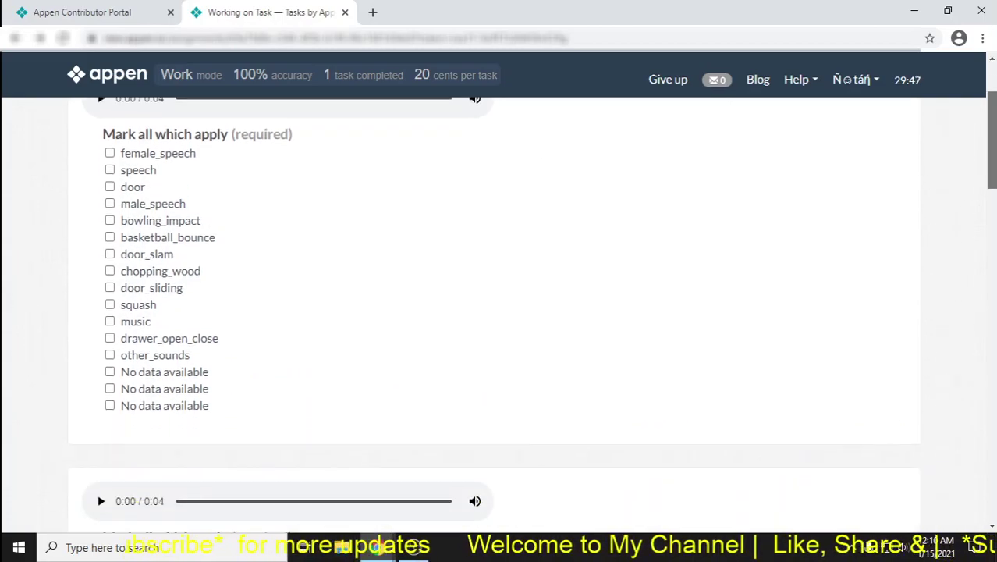
pyautogui.scroll(1, 389, 245)
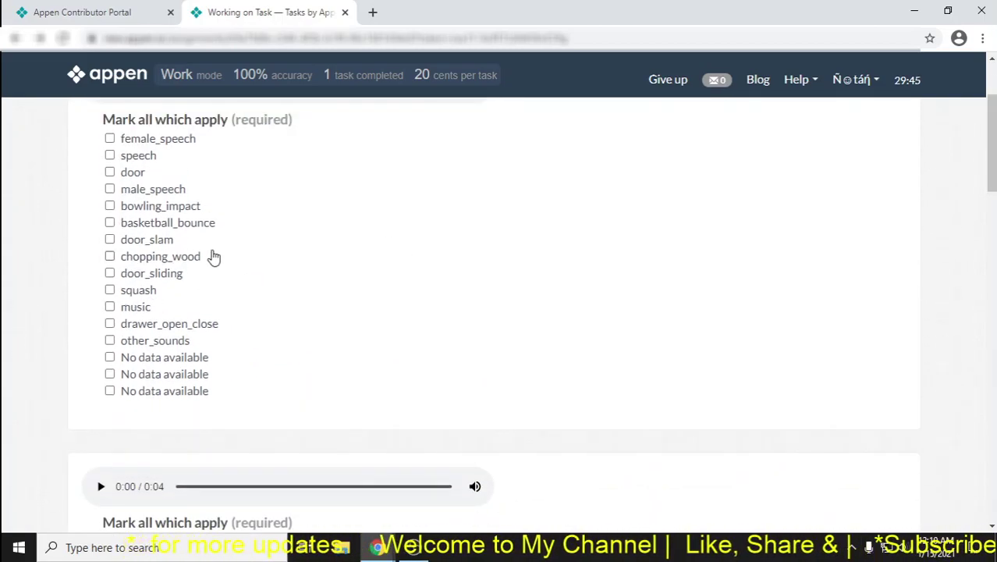
pyautogui.scroll(2, 226, 251)
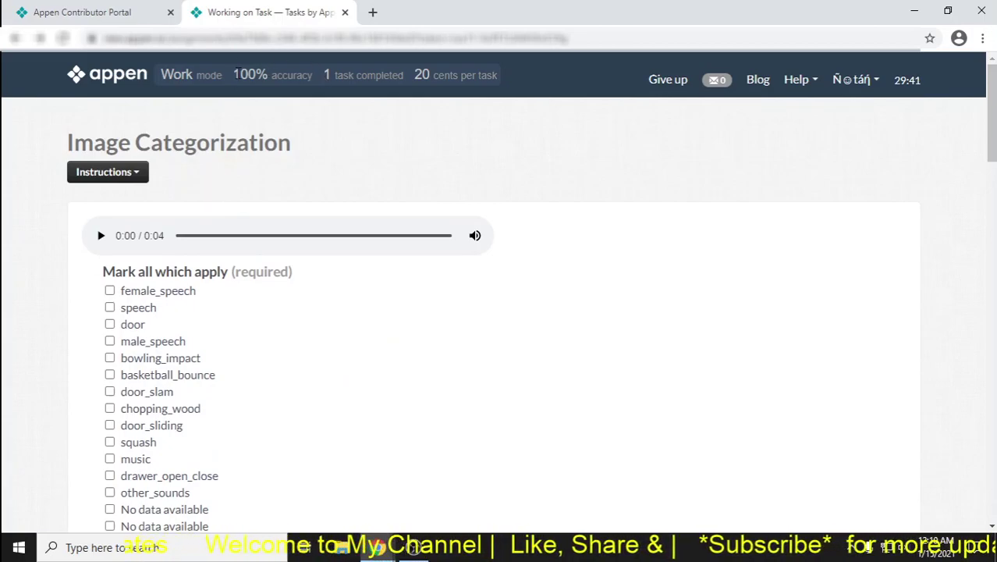
pyautogui.doubleClick(243, 74)
pyautogui.click(402, 77)
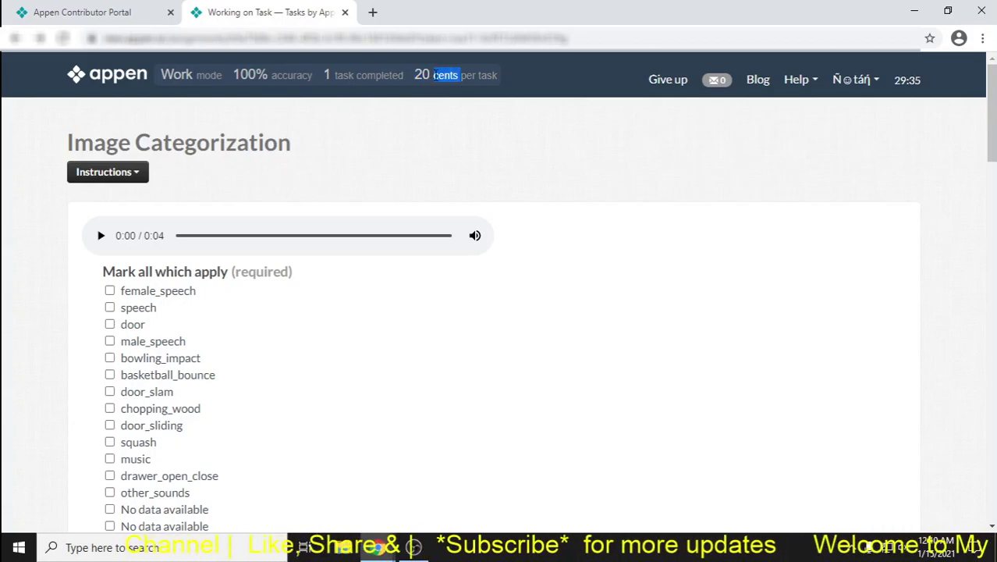
pyautogui.click(99, 16)
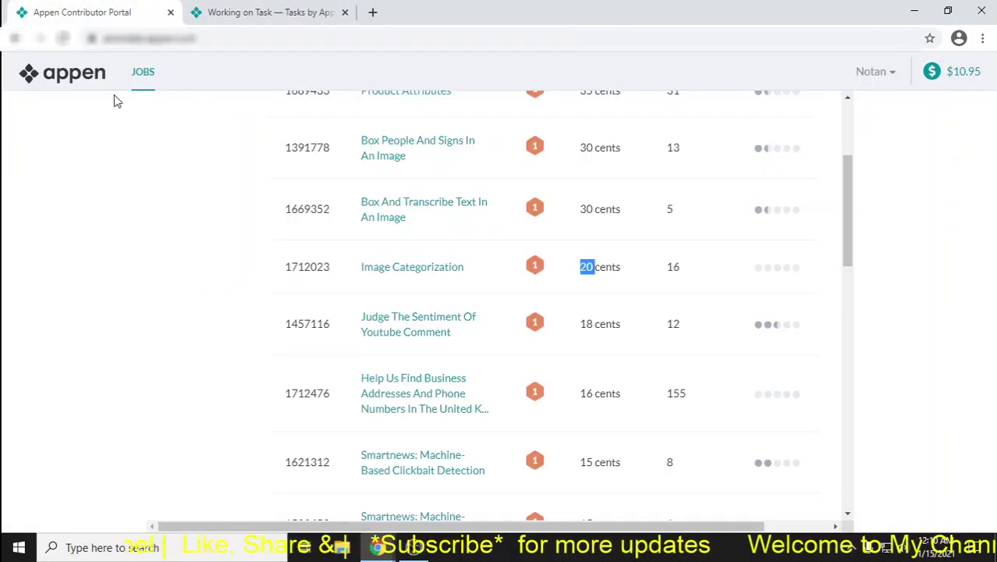
pyautogui.click(222, 19)
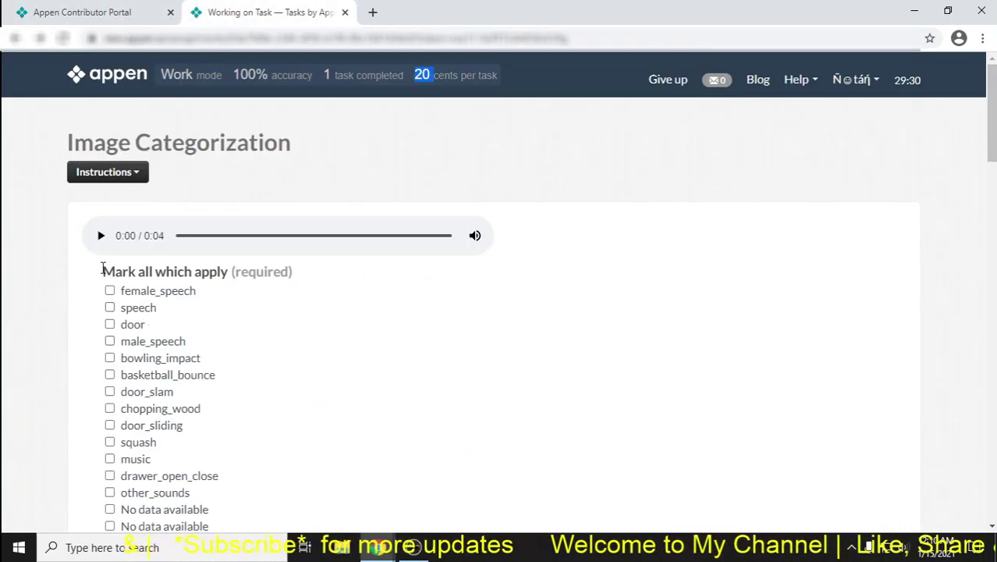
# Look at the Image Categorization task's instructions and collapse them again
pyautogui.click(156, 237)
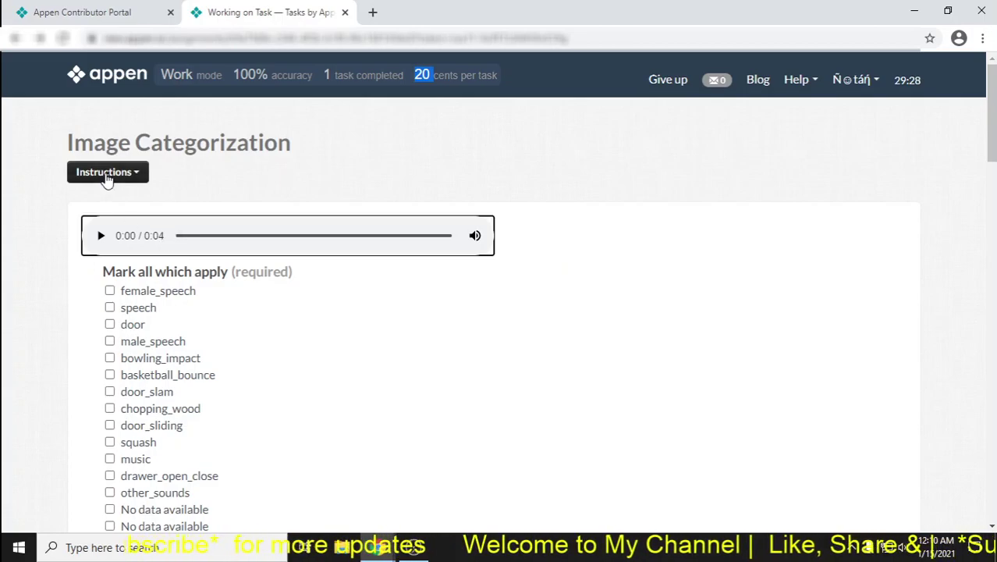
pyautogui.click(129, 178)
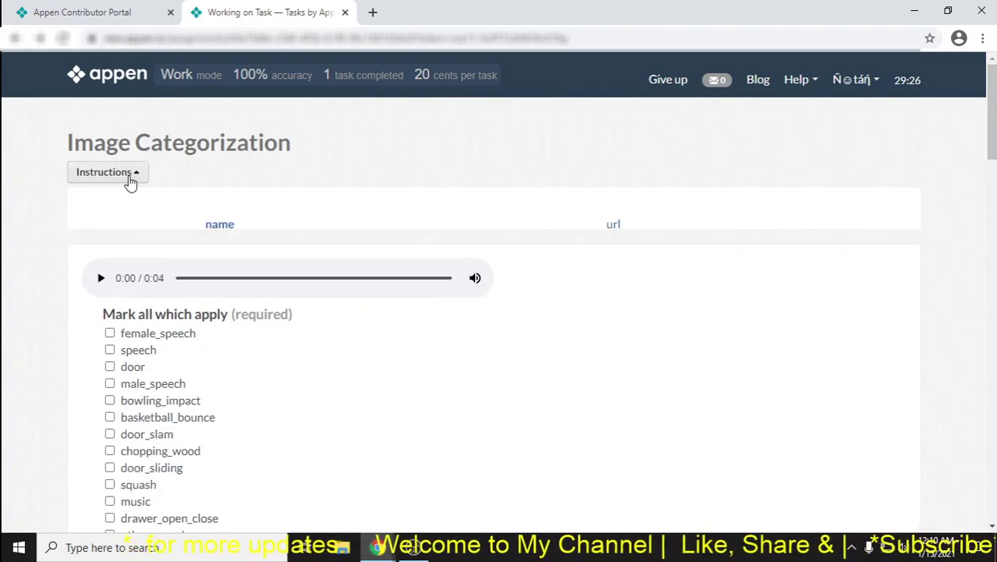
pyautogui.click(130, 179)
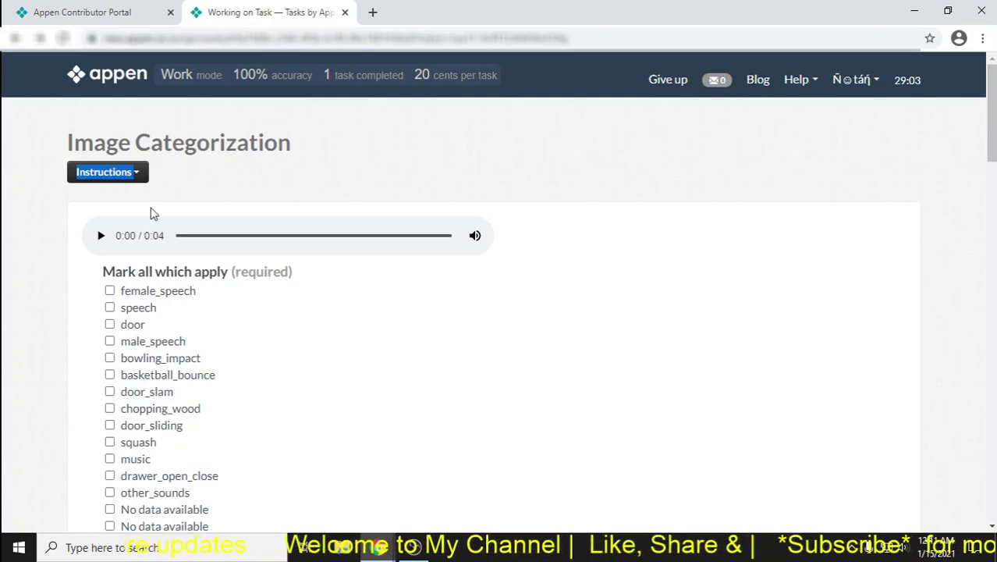
# Play the work task's first audio clip and mark it as male_speech
pyautogui.click(99, 235)
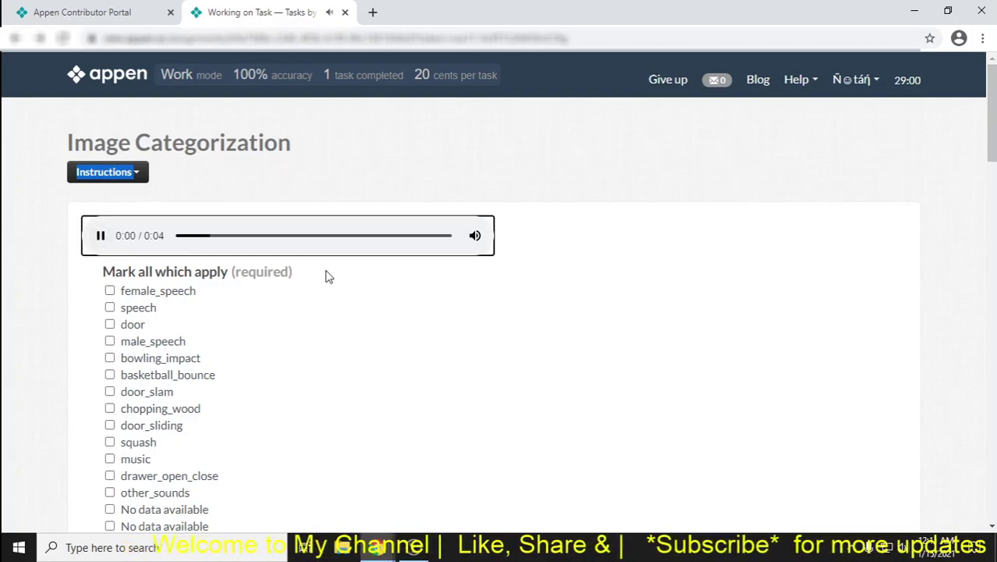
pyautogui.scroll(-2, 971, 170)
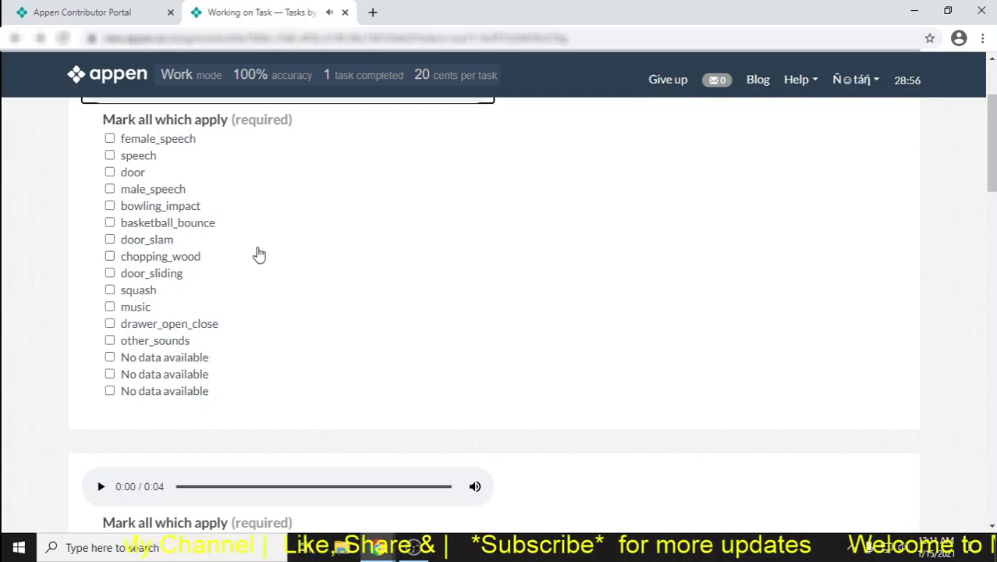
pyautogui.click(164, 193)
# Play the second audio clip, the one with glass_breaking among its options, and mark it as other_sounds
pyautogui.scroll(-4, 546, 218)
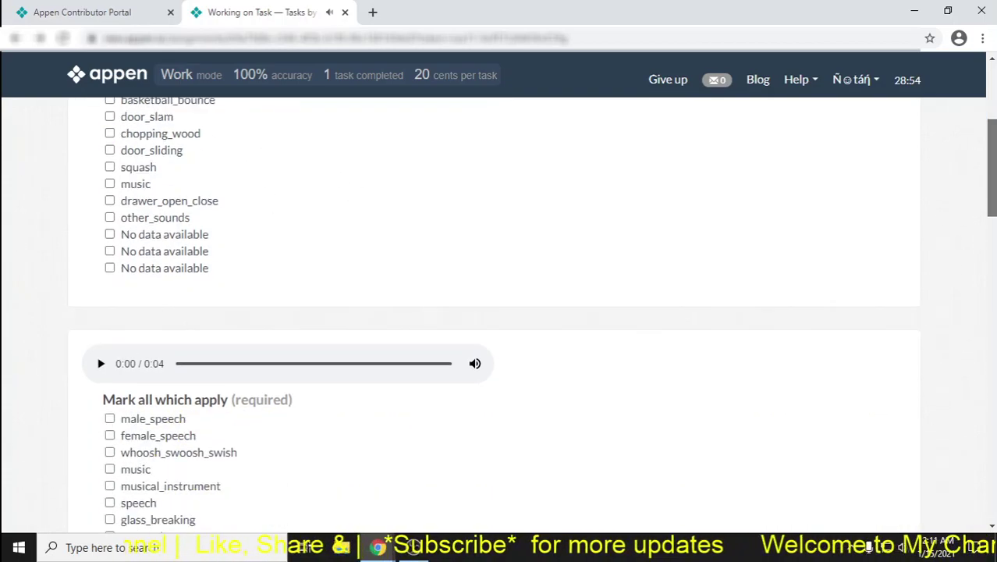
pyautogui.click(100, 156)
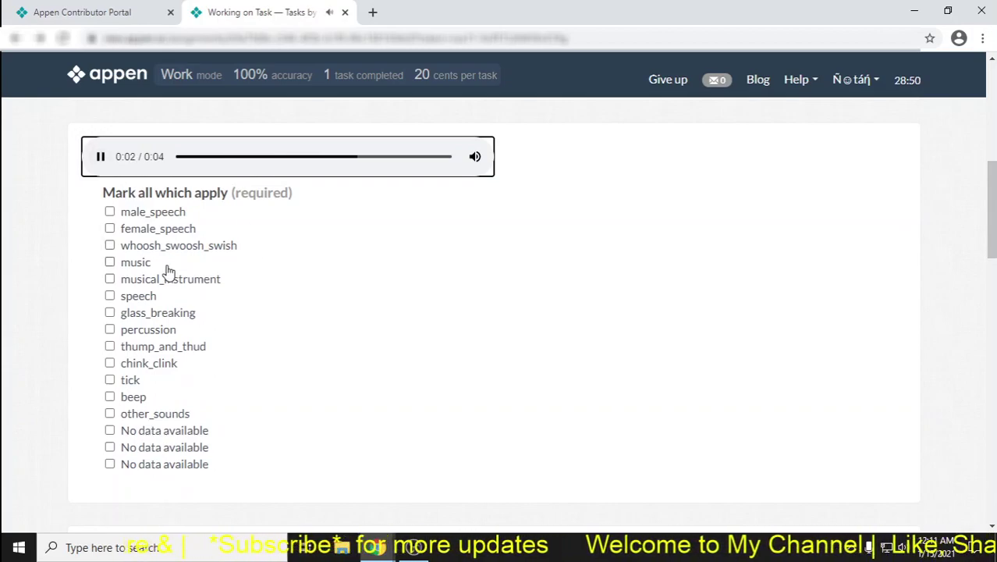
pyautogui.click(177, 419)
# Play the third audio clip, the one with sawing and power_tool options, and mark it as female_speech
pyautogui.moveTo(990, 223); pyautogui.dragTo(991, 285)
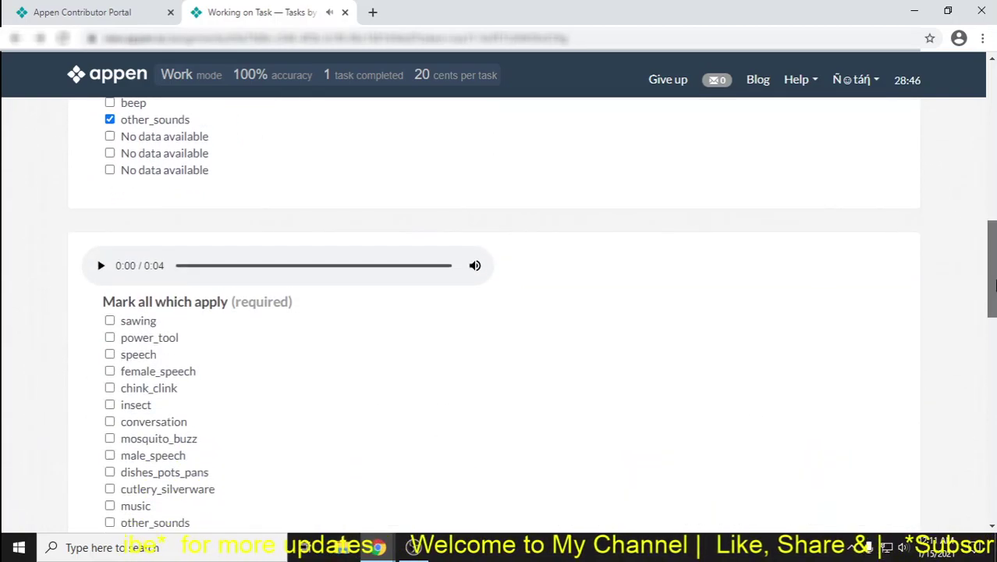
pyautogui.click(99, 265)
pyautogui.scroll(-1, 100, 265)
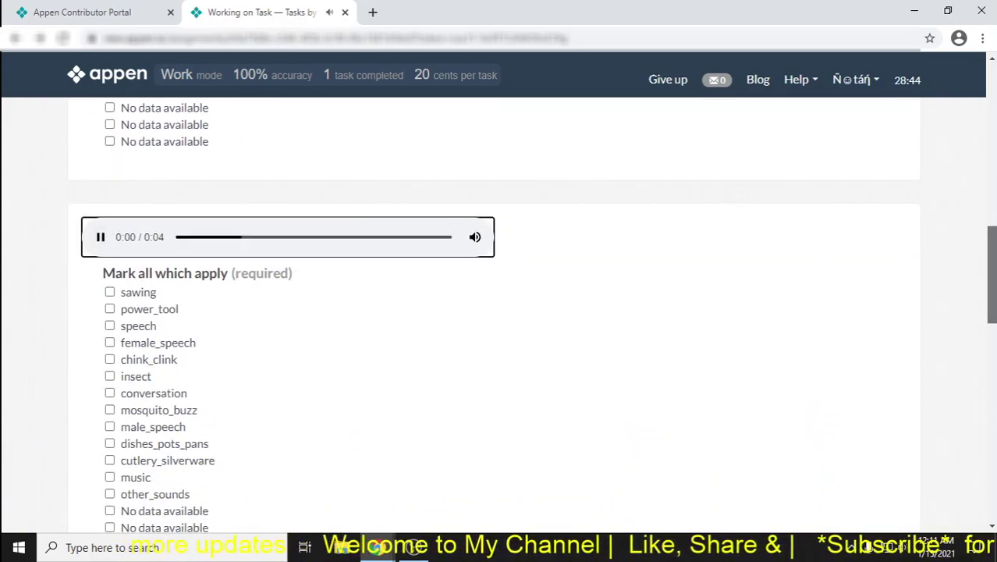
pyautogui.scroll(-1, 494, 312)
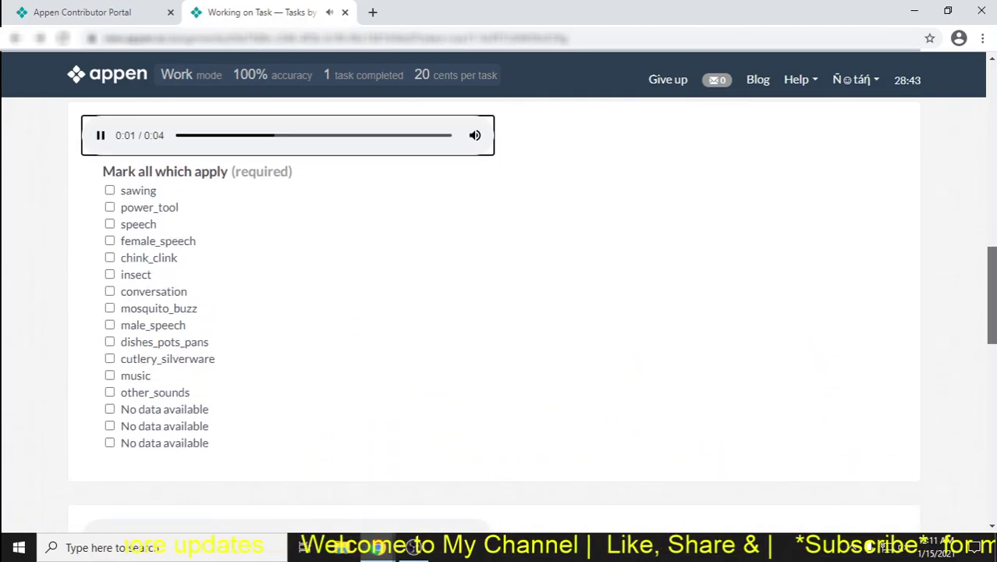
pyautogui.click(186, 248)
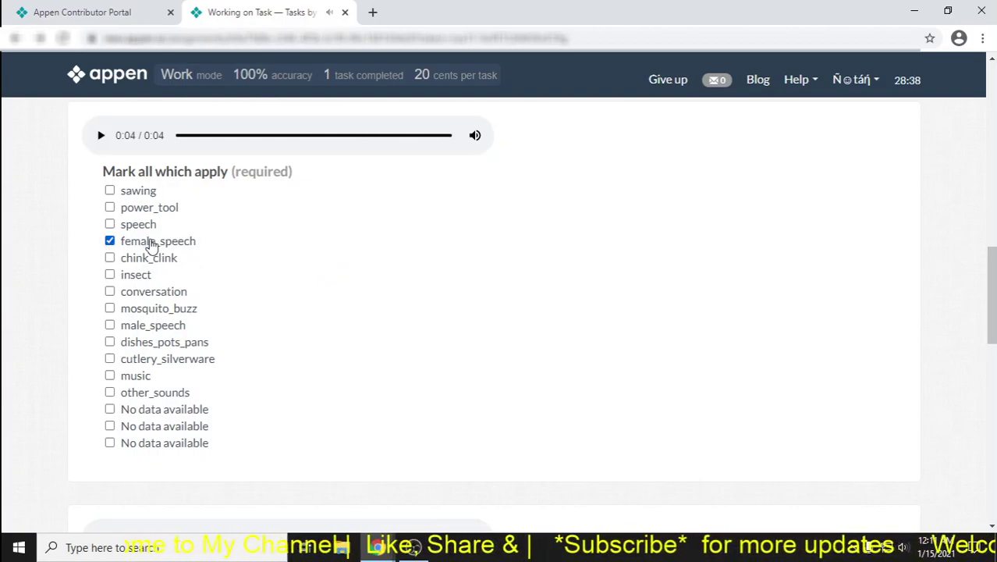
# Play the fourth audio clip, the one with marimba_xylophone among its options, and mark it as other_sounds
pyautogui.scroll(-3, 499, 312)
pyautogui.scroll(-1, 180, 244)
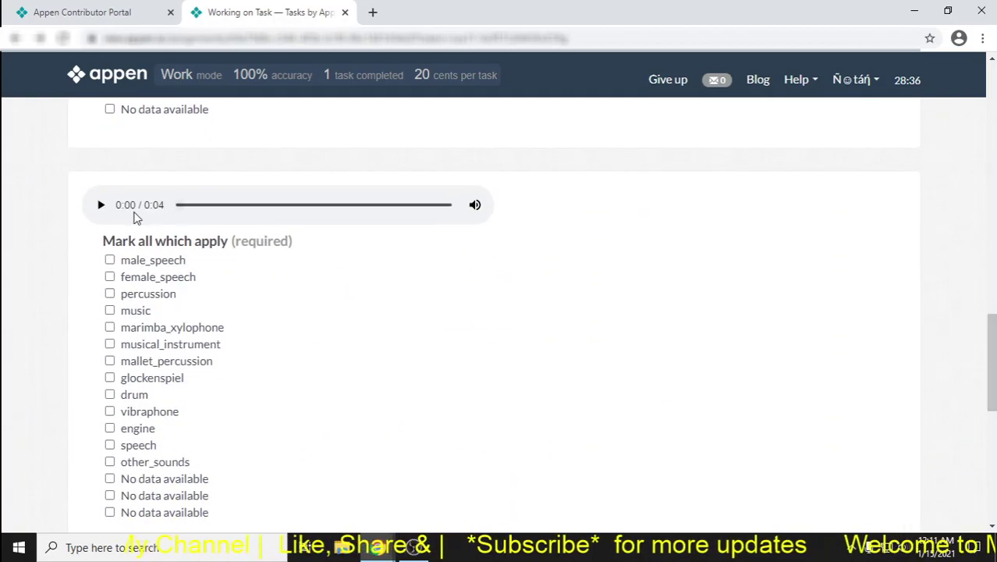
pyautogui.click(101, 205)
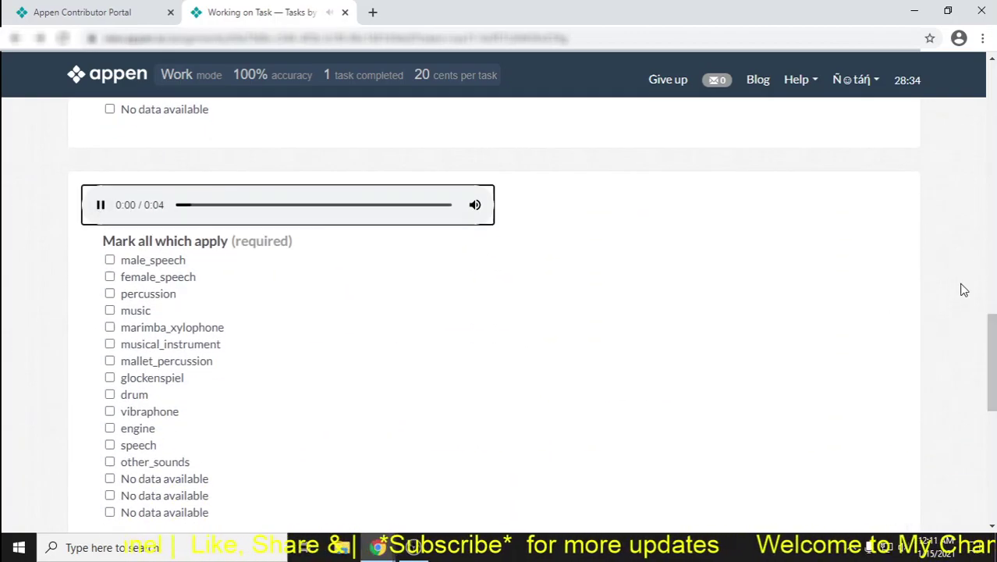
pyautogui.scroll(-1, 961, 284)
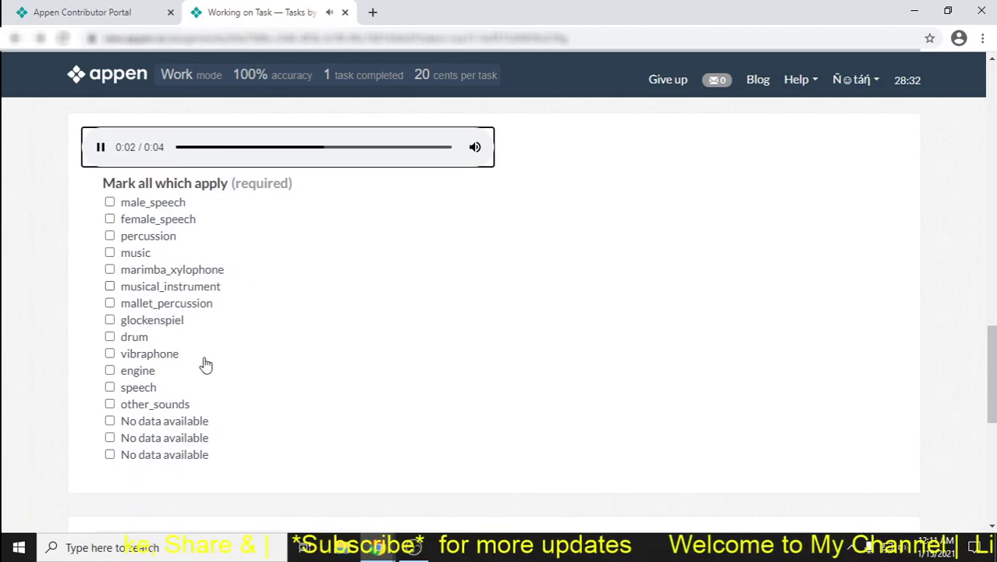
pyautogui.click(177, 405)
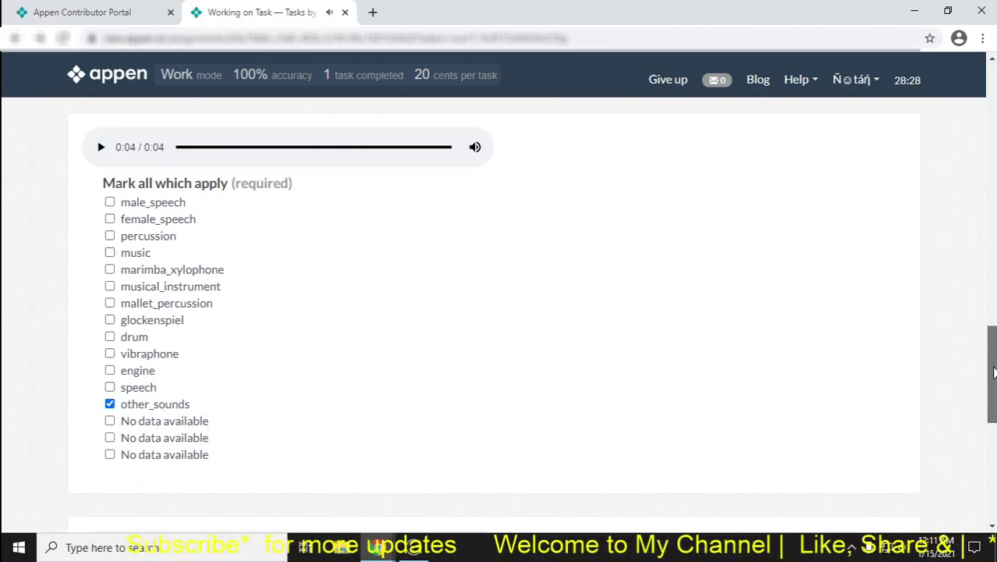
# Play the fifth audio clip, the one with train and waterfall options, and mark it as male_speech
pyautogui.scroll(-5, 160, 343)
pyautogui.click(101, 267)
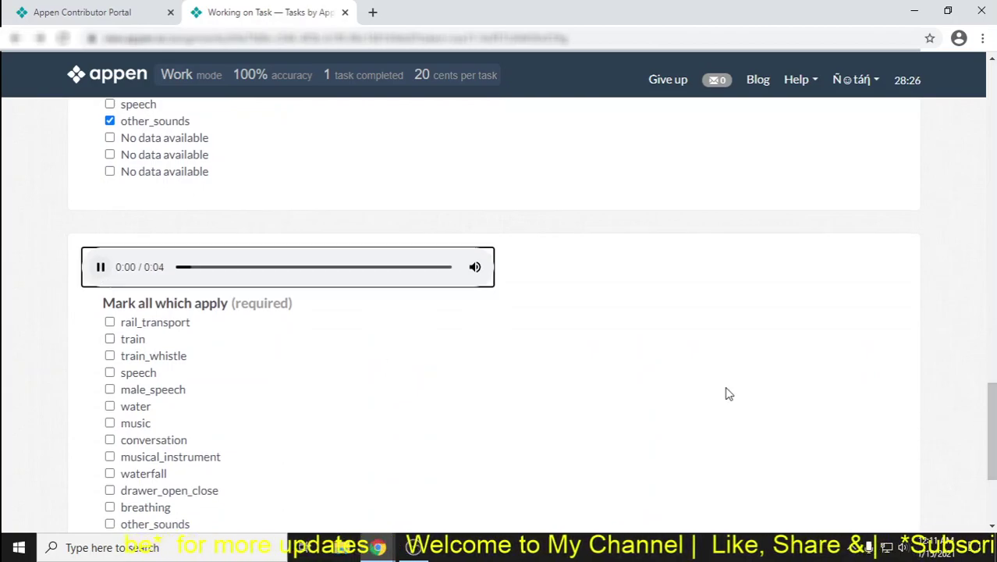
pyautogui.scroll(-1, 991, 433)
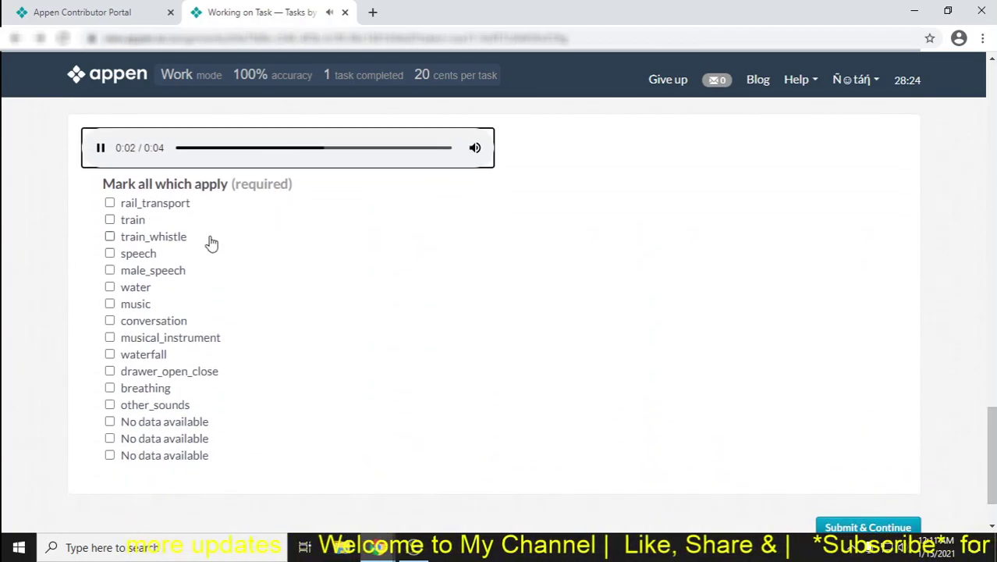
pyautogui.click(164, 272)
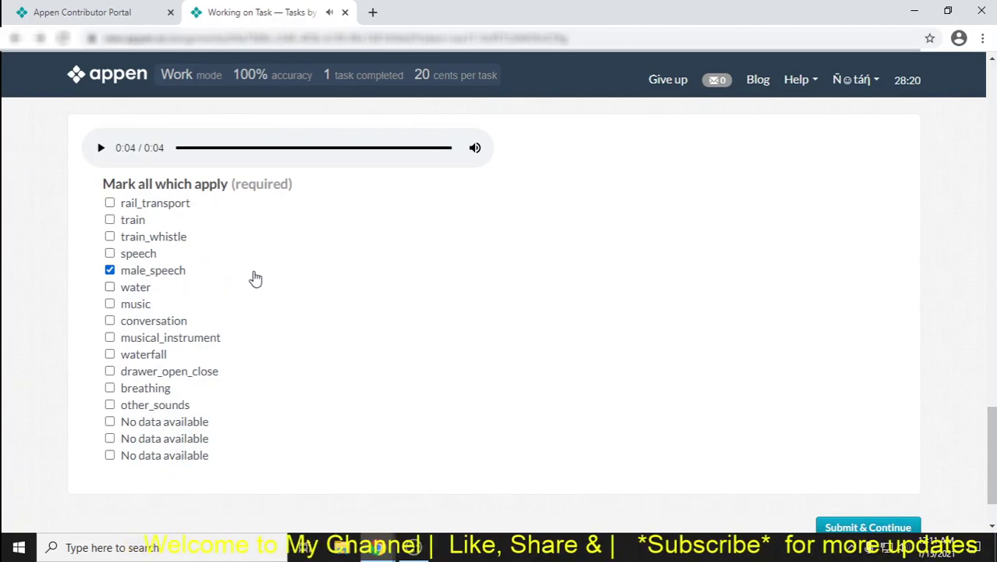
# Proceed through the following Image Categorization work tasks, checking the number of tasks completed
pyautogui.click(40, 39)
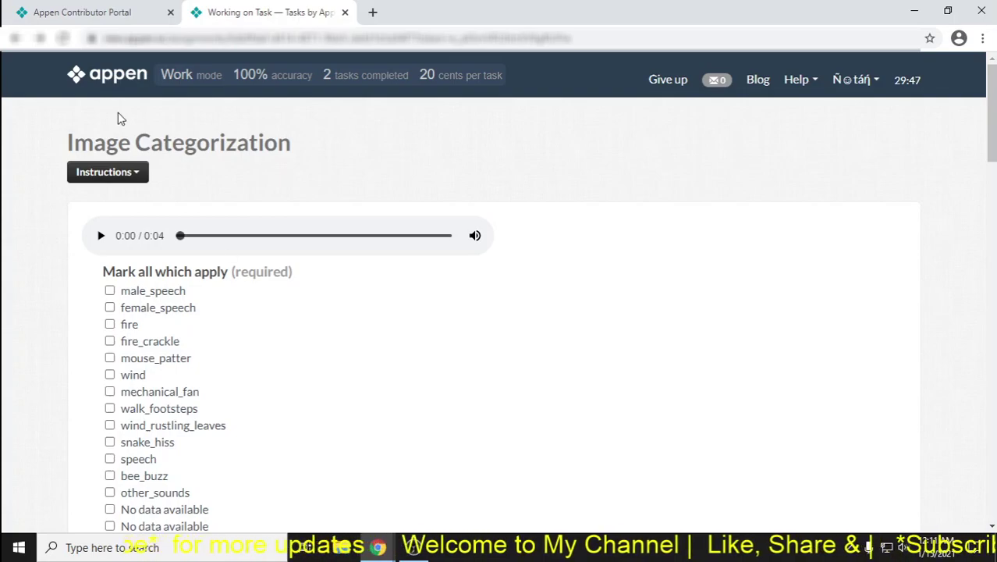
pyautogui.click(39, 39)
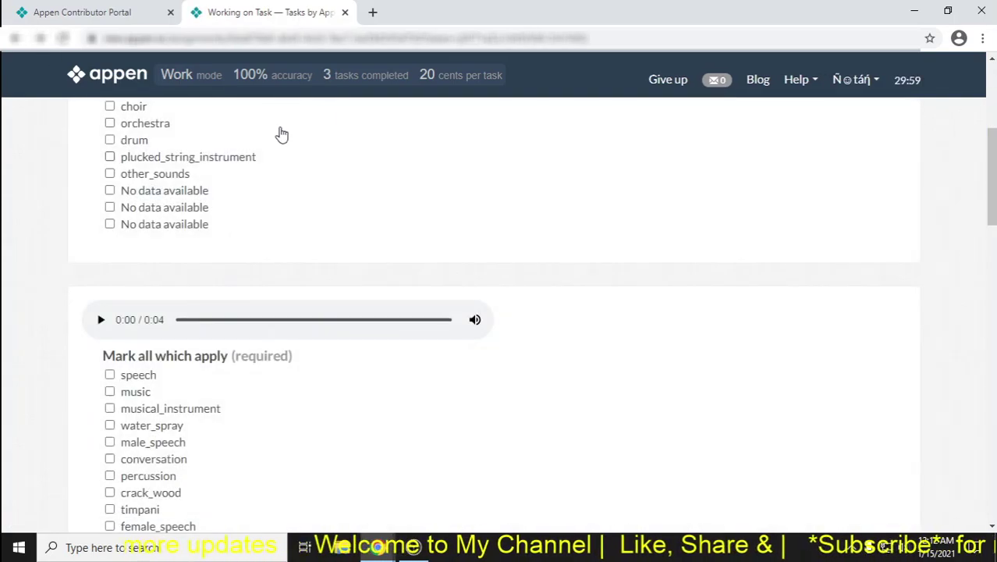
pyautogui.moveTo(315, 86); pyautogui.dragTo(333, 69)
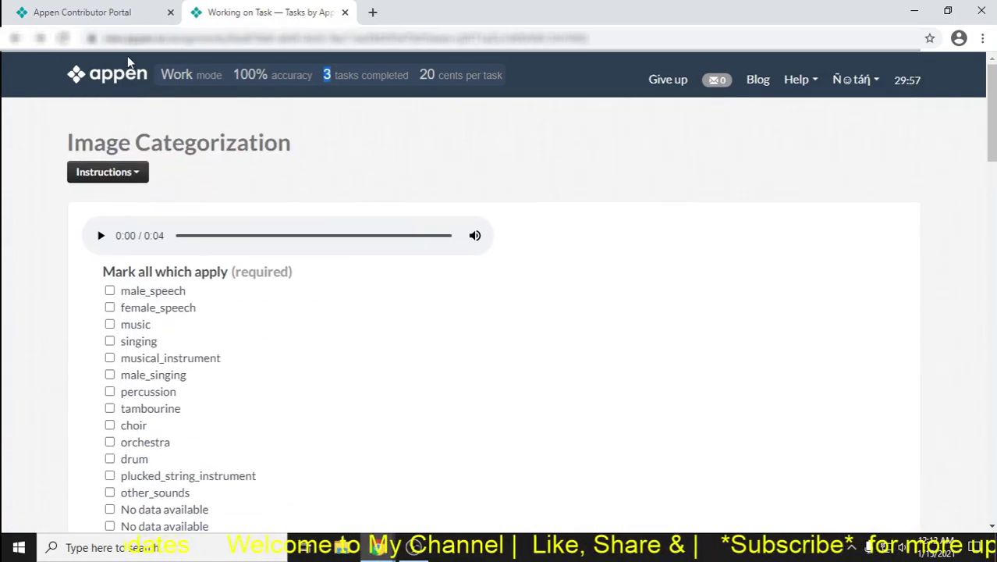
pyautogui.click(39, 39)
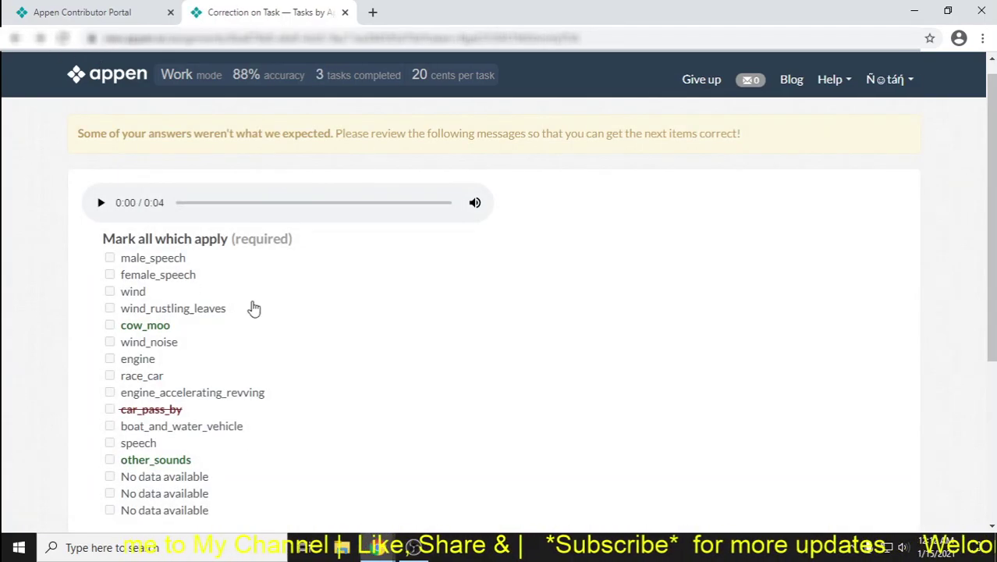
# Replay the audio clip on the correction page and review the given answer, the expected answers and the explanation
pyautogui.scroll(-1, 797, 332)
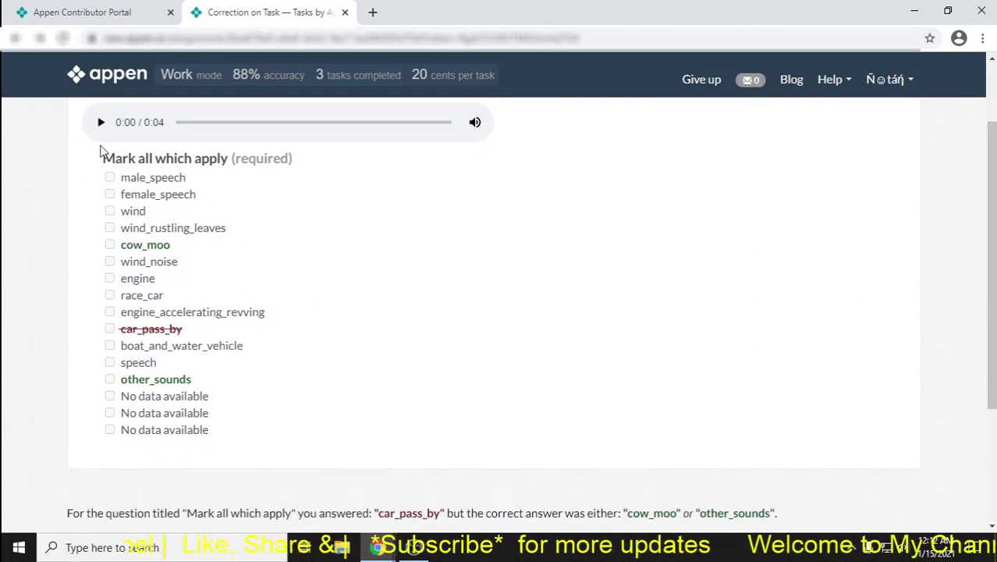
pyautogui.click(101, 124)
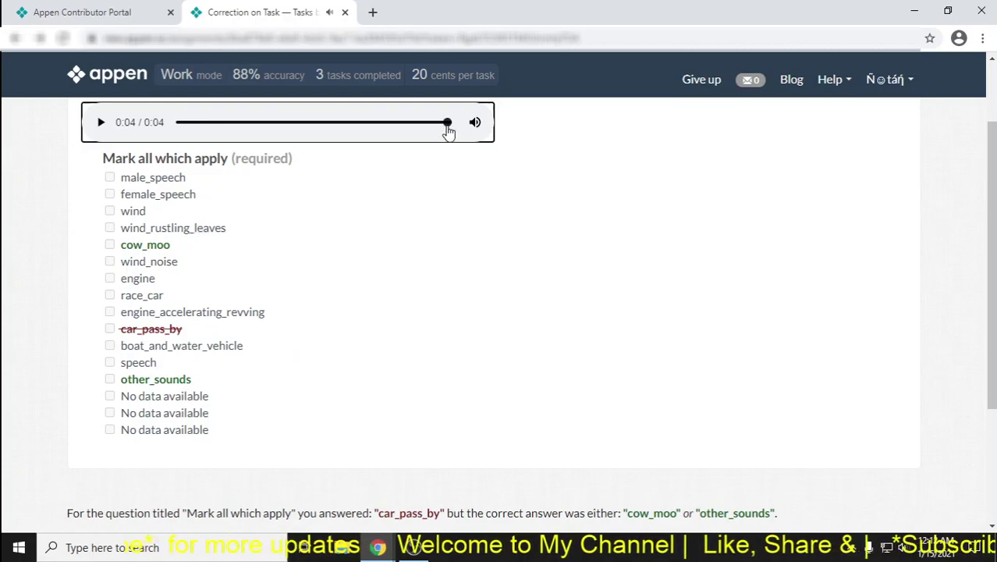
pyautogui.click(100, 123)
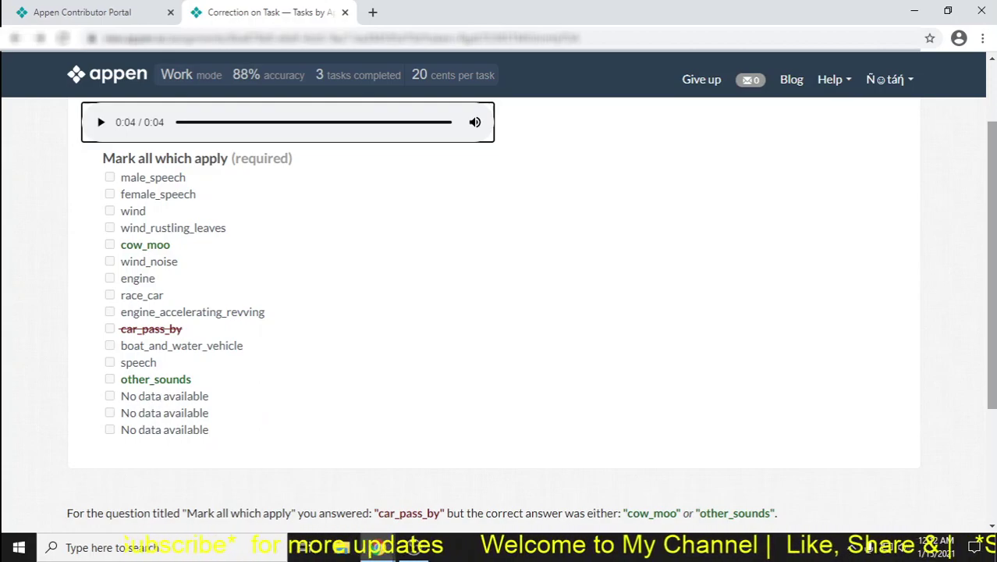
pyautogui.scroll(-1, 991, 265)
pyautogui.scroll(2, 991, 265)
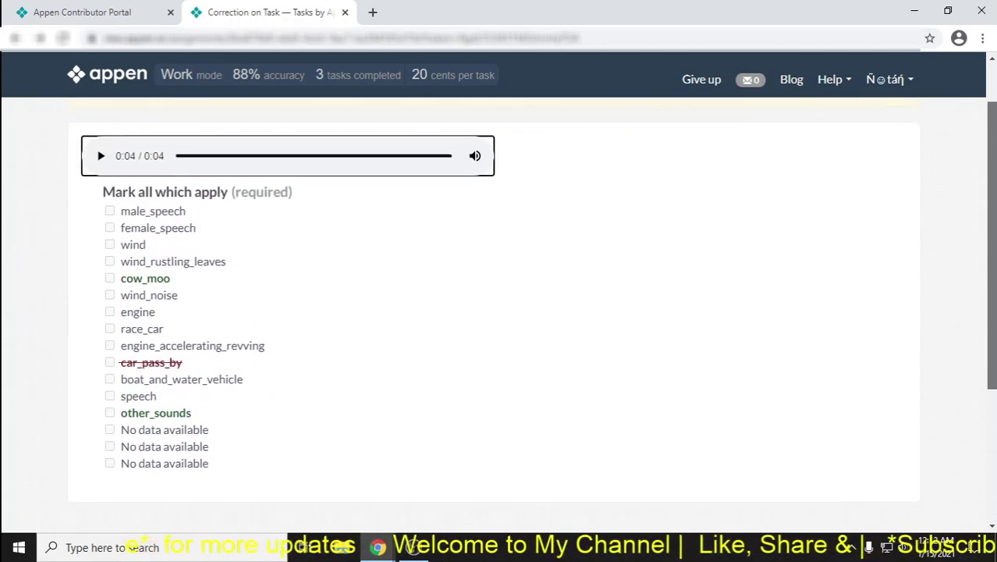
pyautogui.scroll(1, 990, 237)
pyautogui.scroll(-3, 991, 237)
pyautogui.scroll(1, 227, 402)
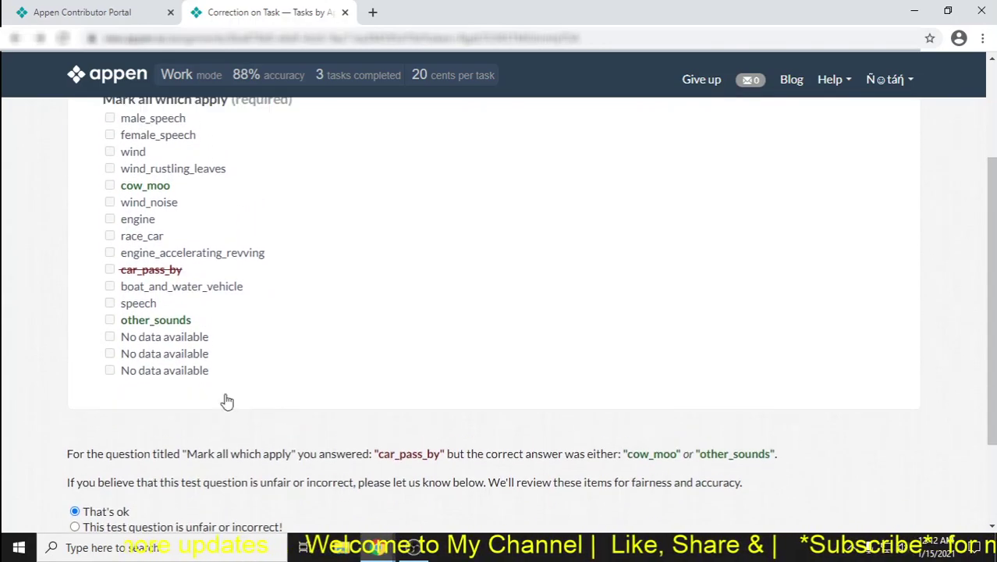
# Choose the unfair or incorrect option for the test question, read the contributors' posted problems, and return the feedback to That's ok
pyautogui.scroll(2, 234, 312)
pyautogui.scroll(-3, 173, 400)
pyautogui.click(173, 404)
pyautogui.scroll(-5, 259, 374)
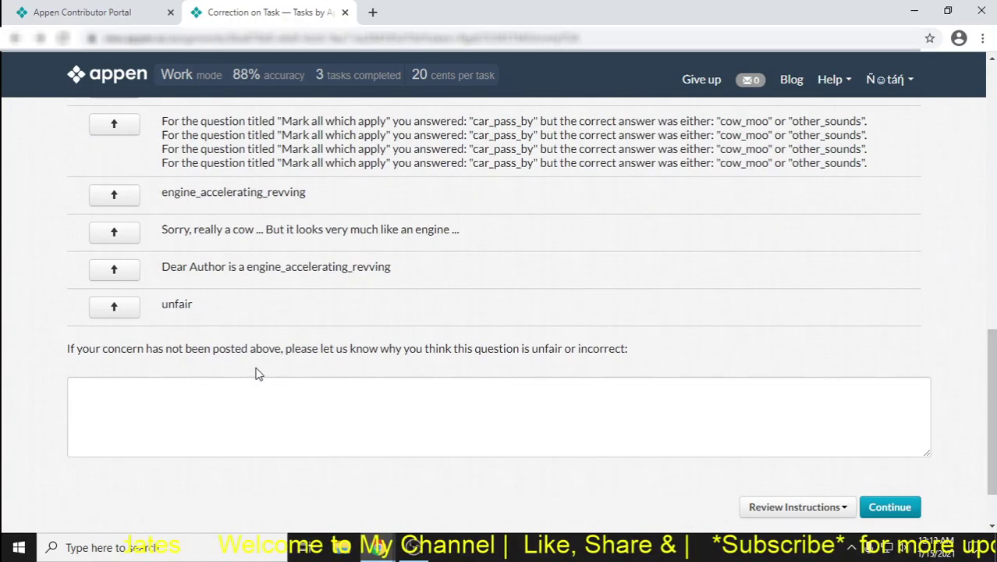
pyautogui.scroll(3, 392, 333)
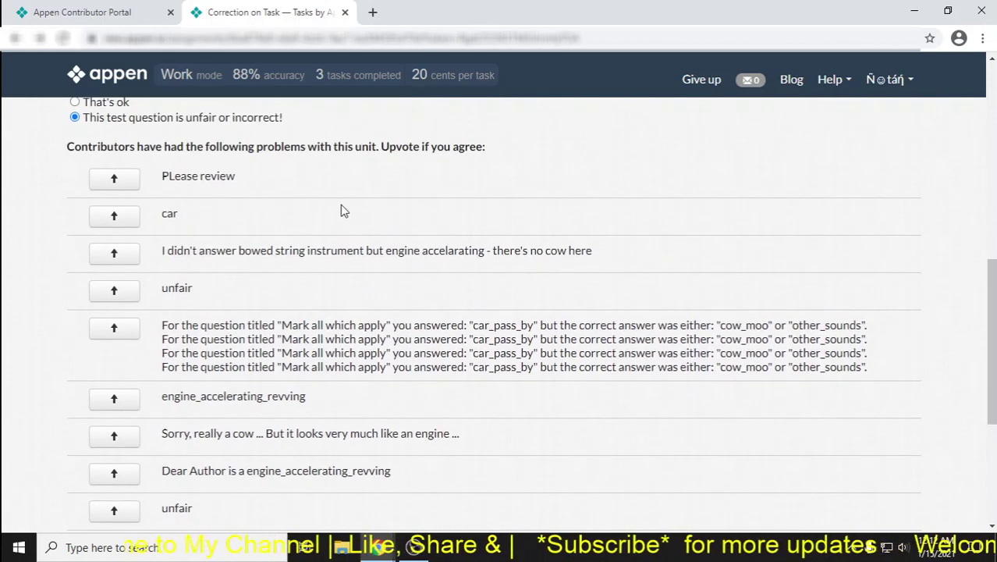
pyautogui.scroll(-3, 991, 351)
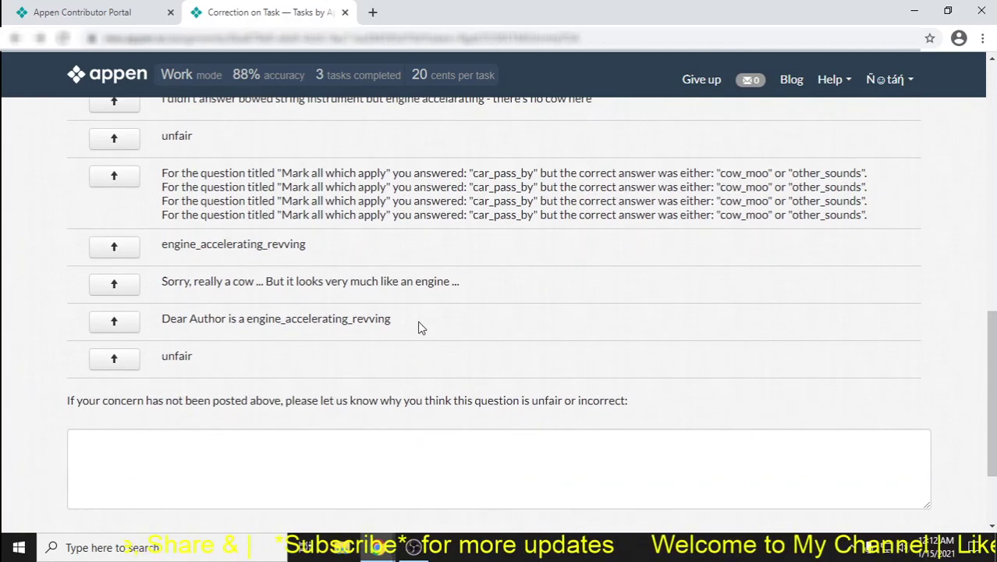
pyautogui.scroll(6, 405, 334)
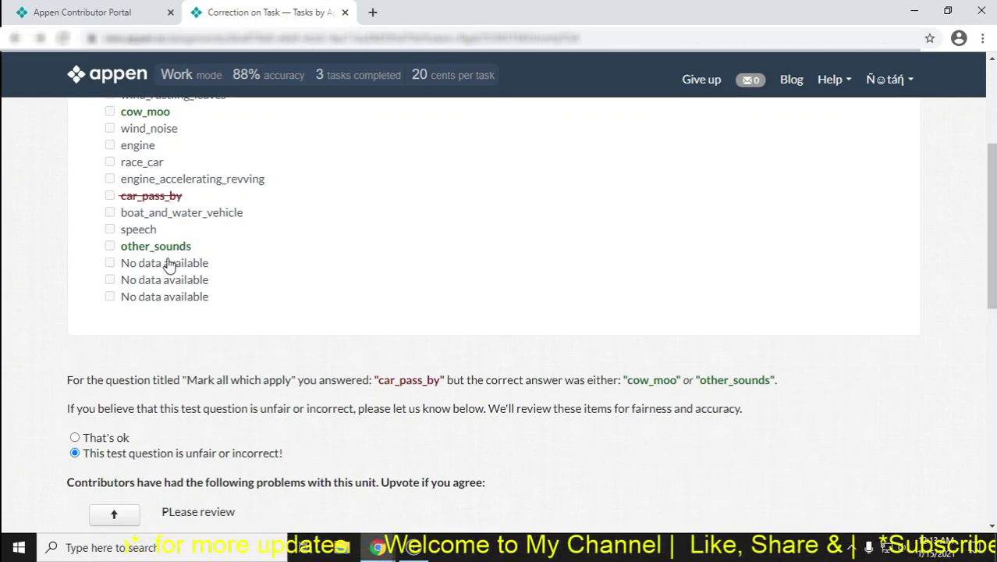
pyautogui.click(110, 442)
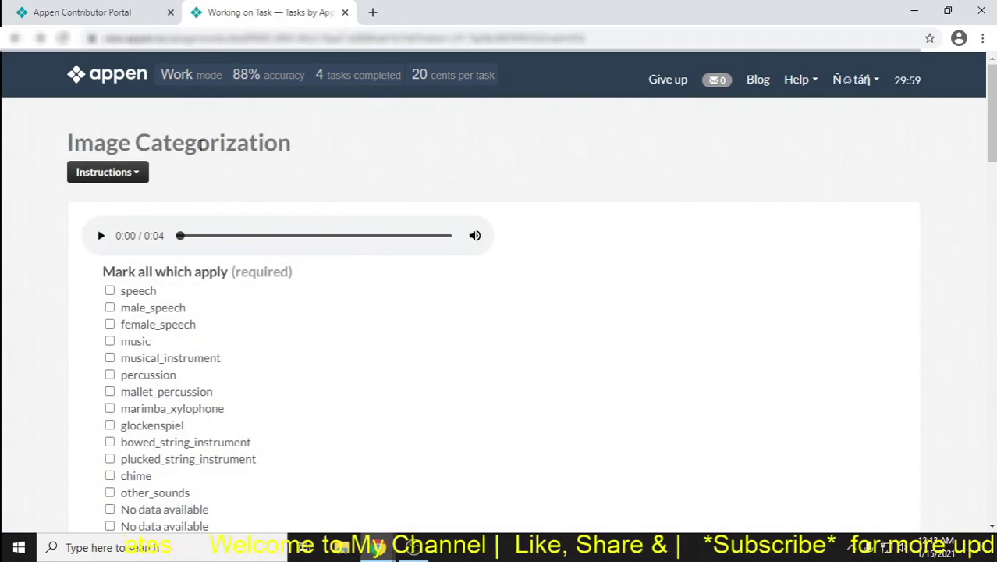
# Advance through the remaining Image Categorization work tasks, reloading the page between them, and highlight the heading of the job's closing notice
pyautogui.click(63, 38)
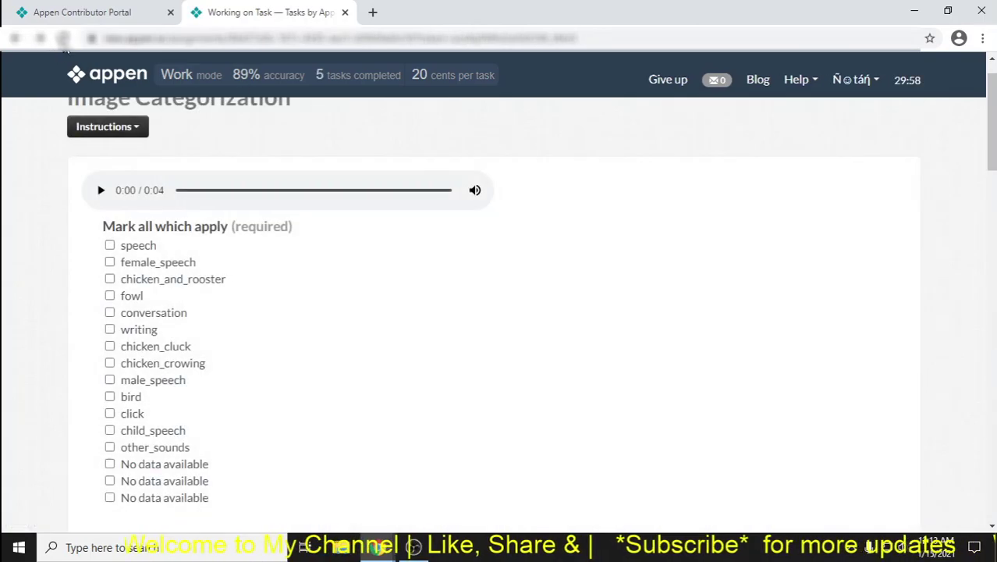
pyautogui.click(63, 37)
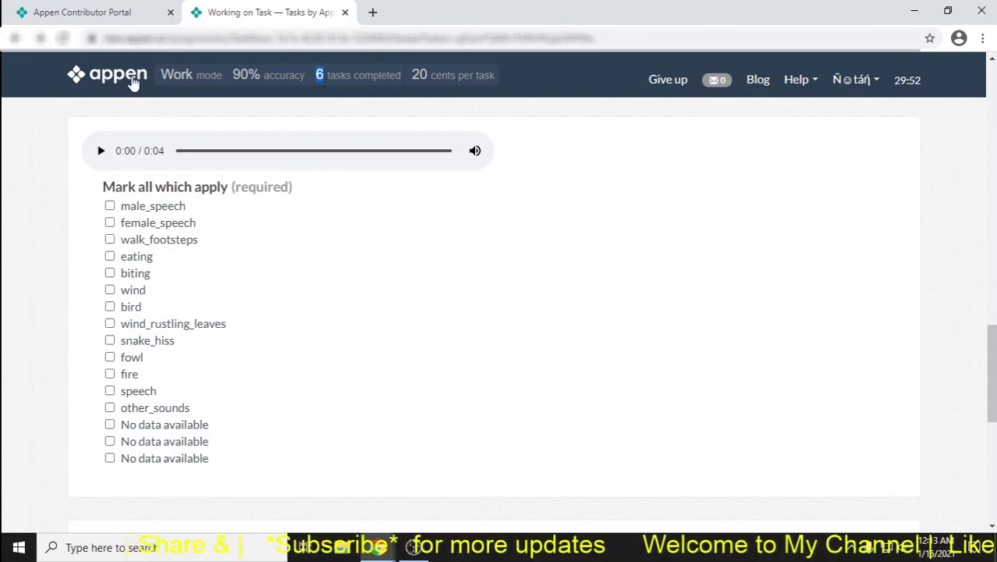
pyautogui.click(39, 38)
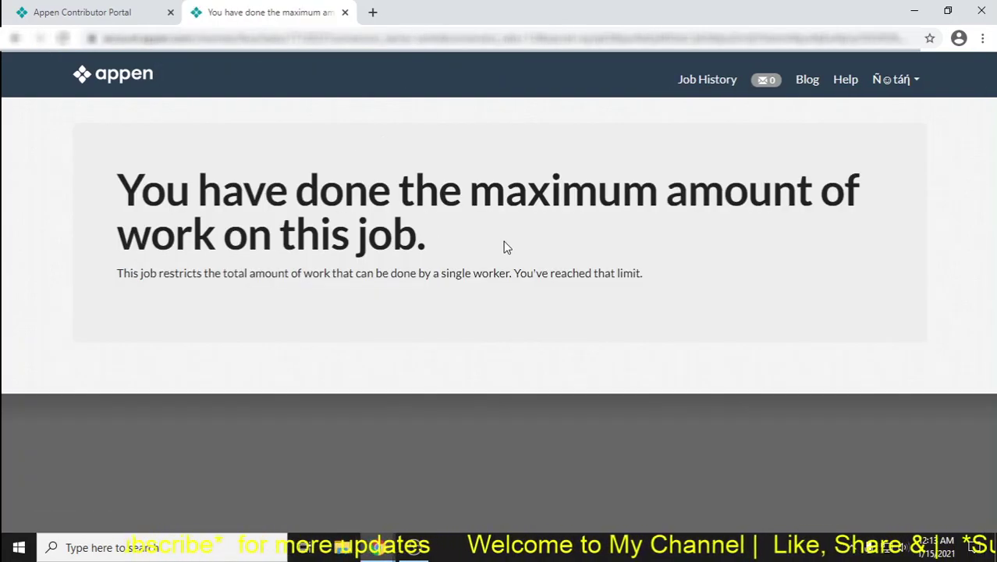
pyautogui.doubleClick(375, 235)
pyautogui.tripleClick(374, 235)
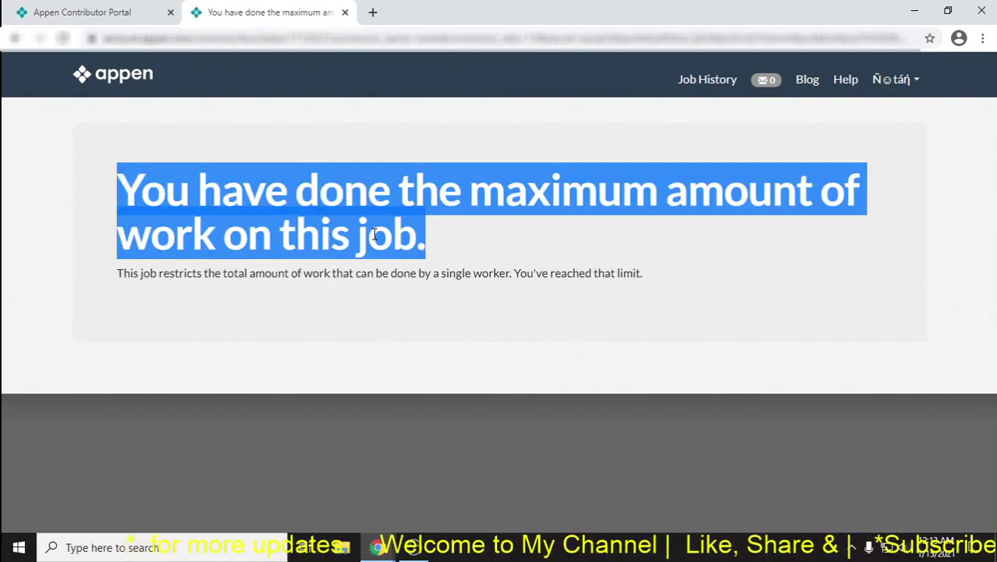